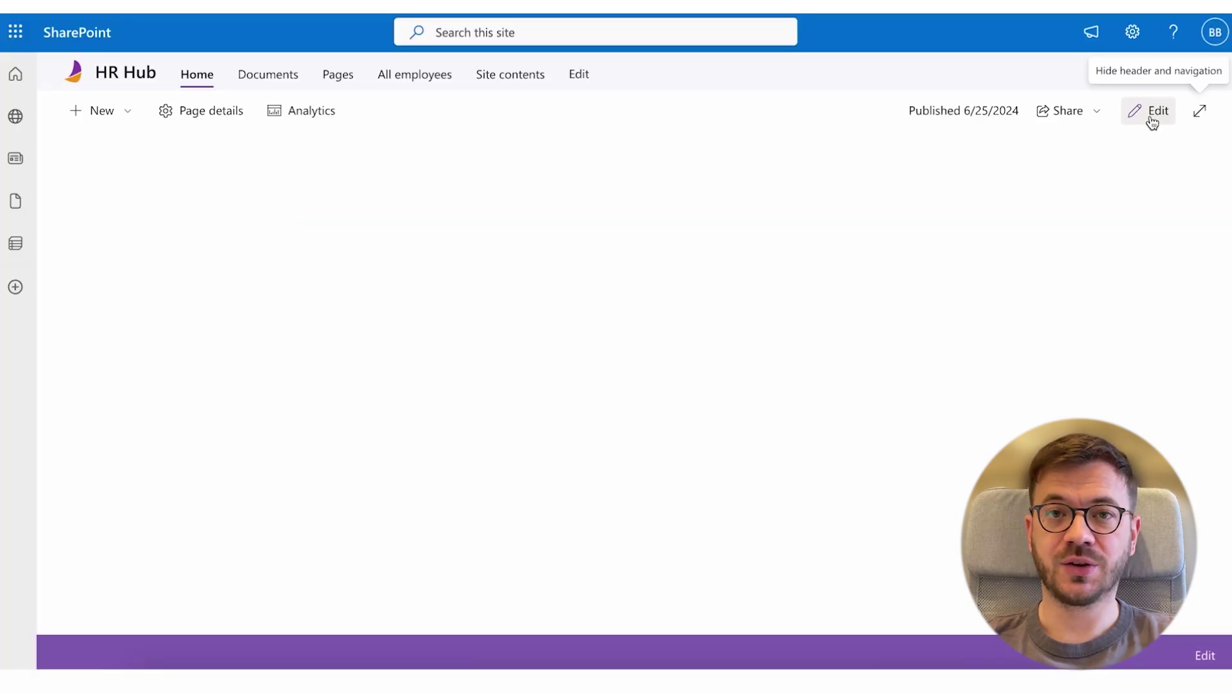
Put the HR Hub page in edit mode and add the Plumsail Org Chart web part to the empty section.
left_click(1200, 110)
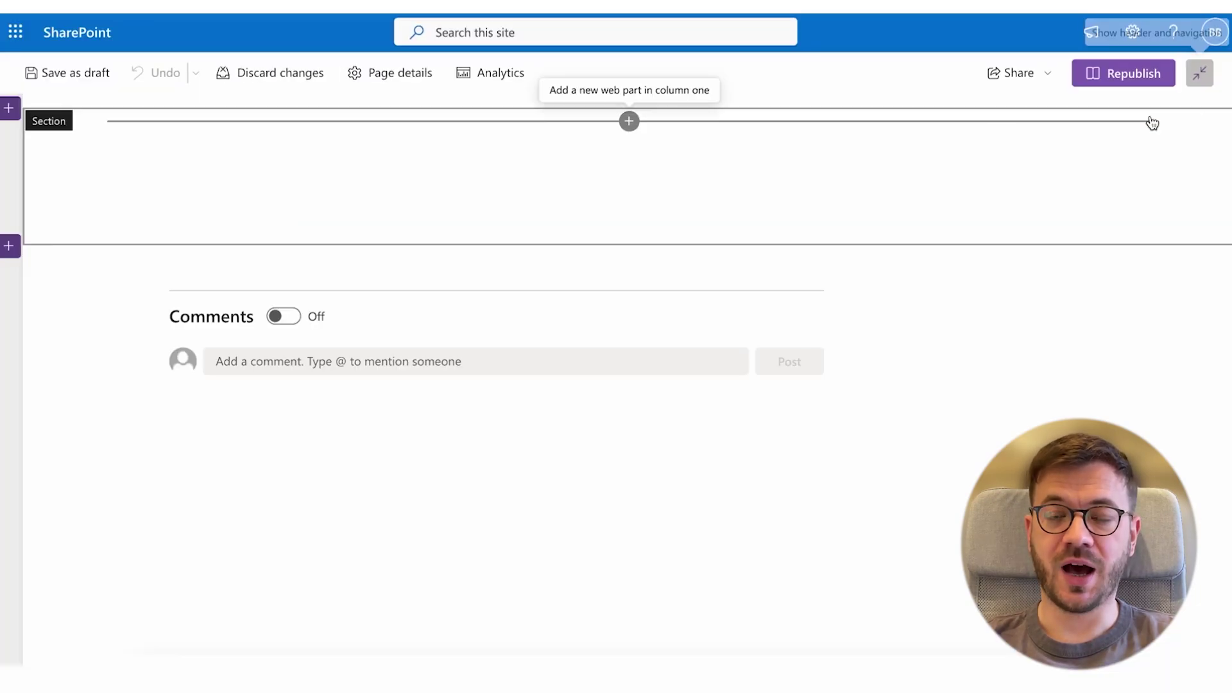
left_click(629, 121)
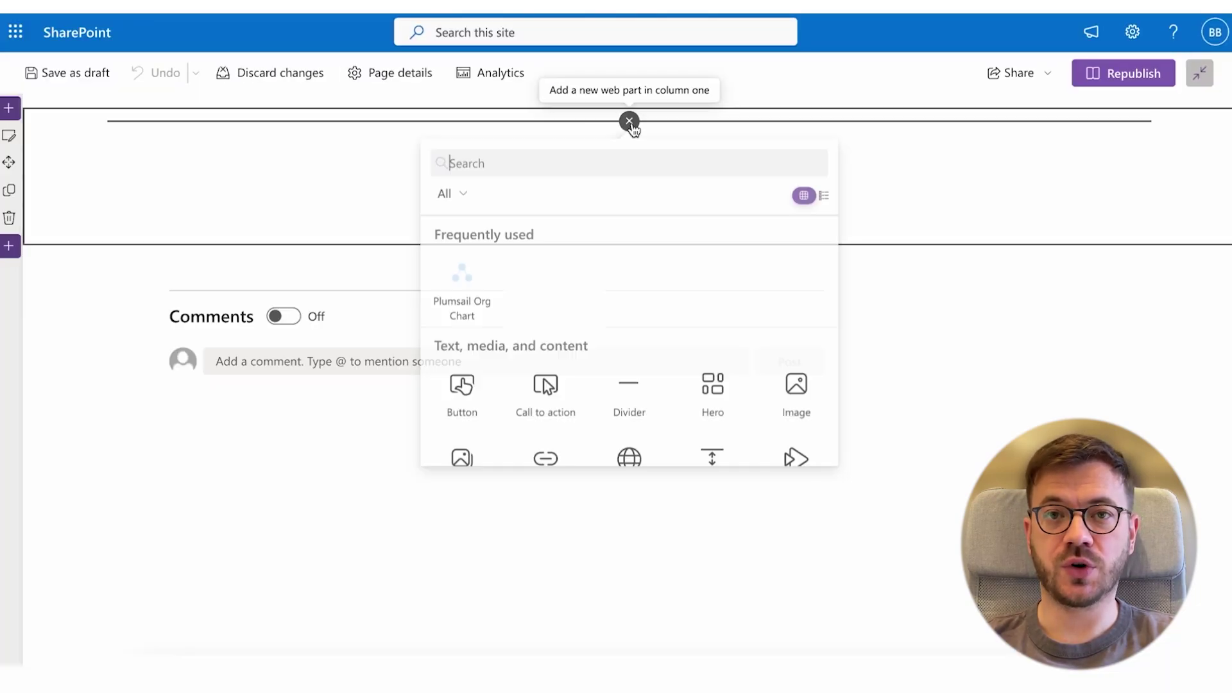
left_click(473, 288)
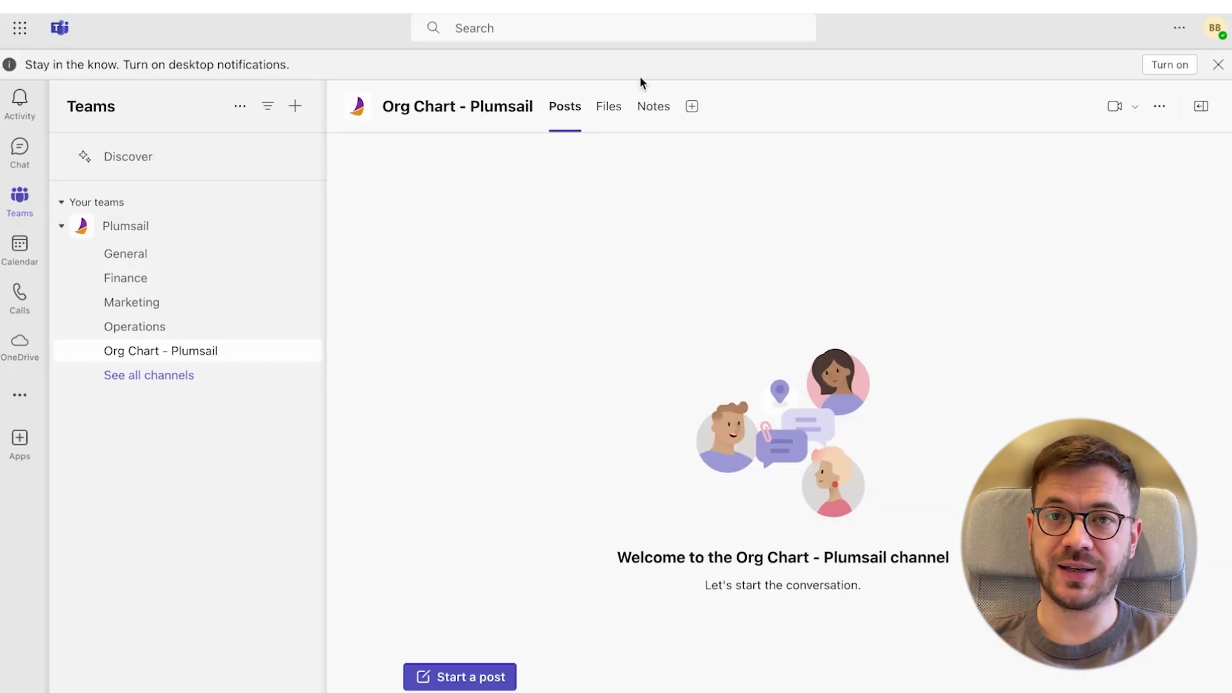
In the Teams channel Org Chart - Plumsail, add the Plumsail Org Chart app as a channel tab and start its configuration wizard.
left_click(691, 105)
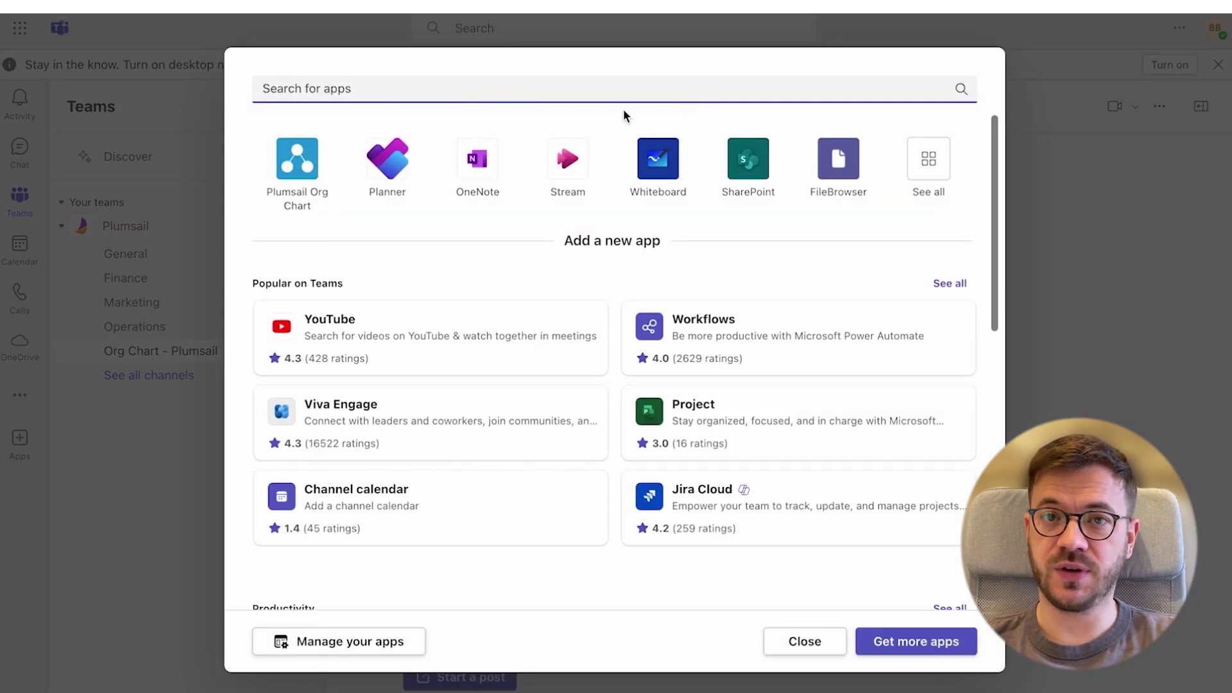
type("plumsail org chart")
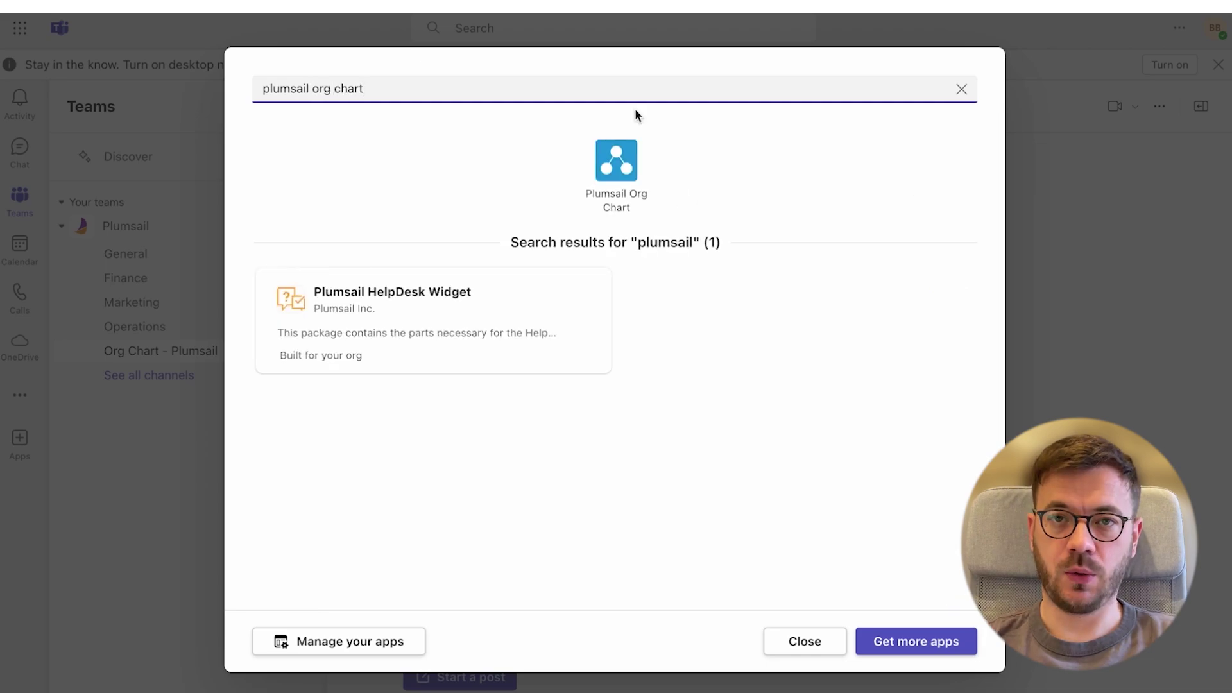
left_click(616, 160)
left_click(389, 583)
left_click(815, 590)
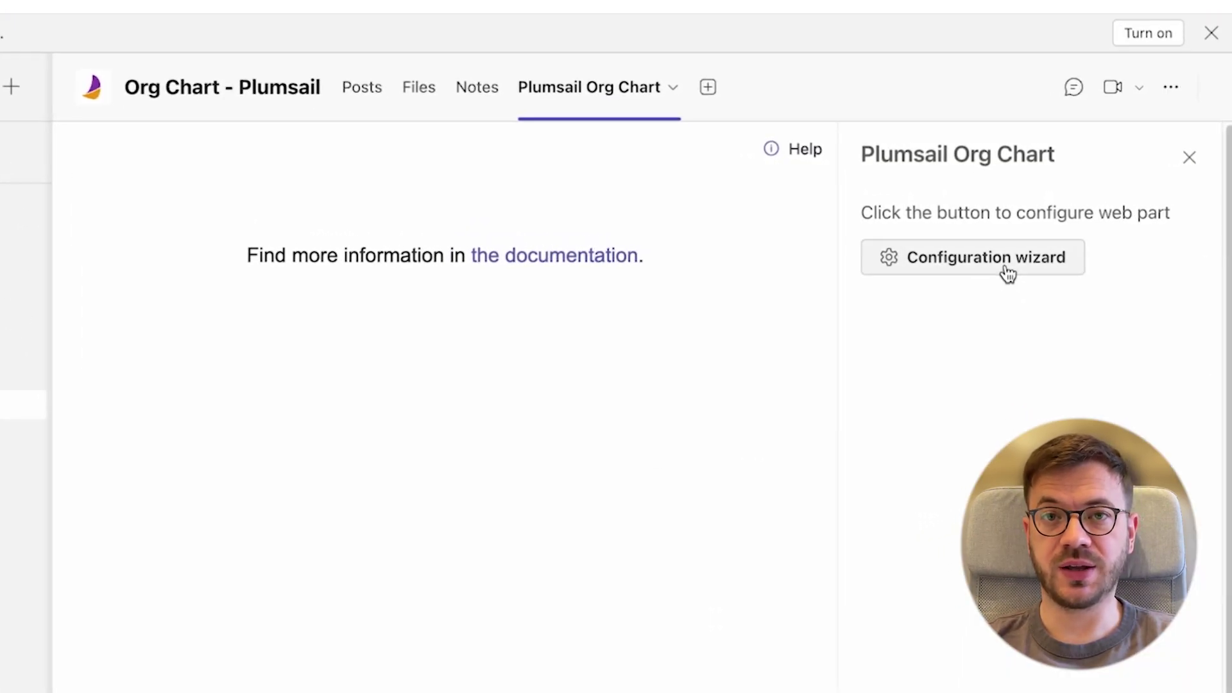
left_click(1059, 242)
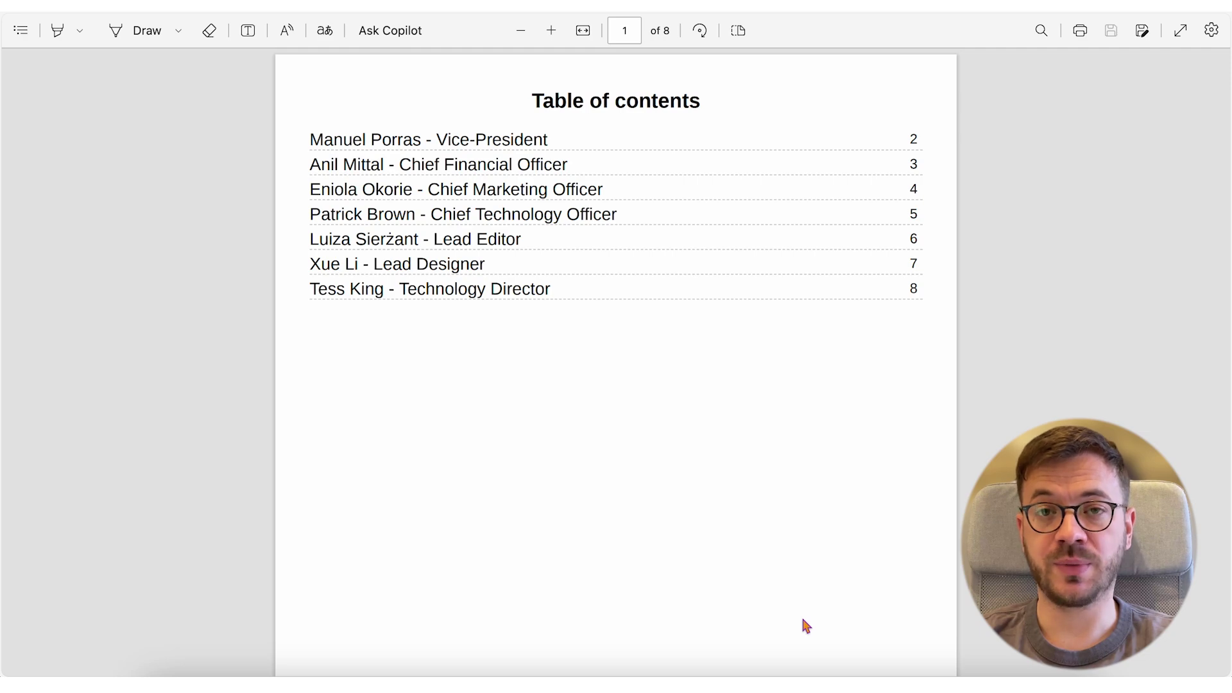
Check the PDF report's contents links to the Chief Financial Officer and Chief Technology Officer pages and their reports-to links back to the Vice-President.
left_click(546, 174)
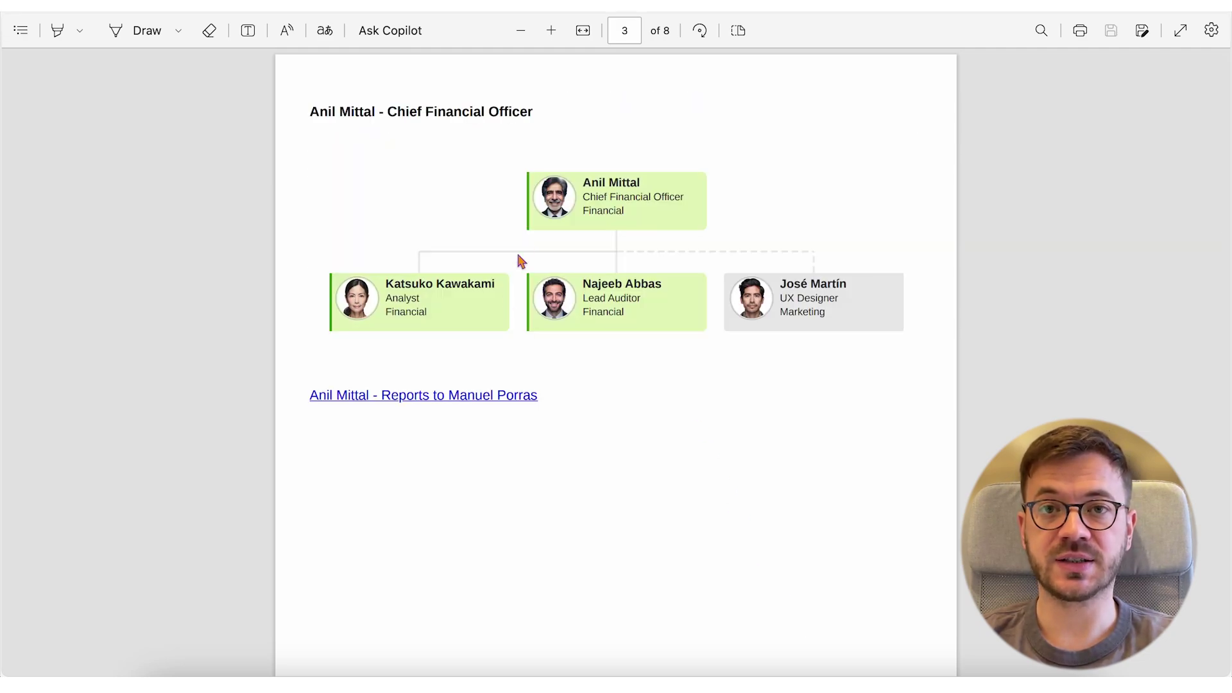
left_click(486, 396)
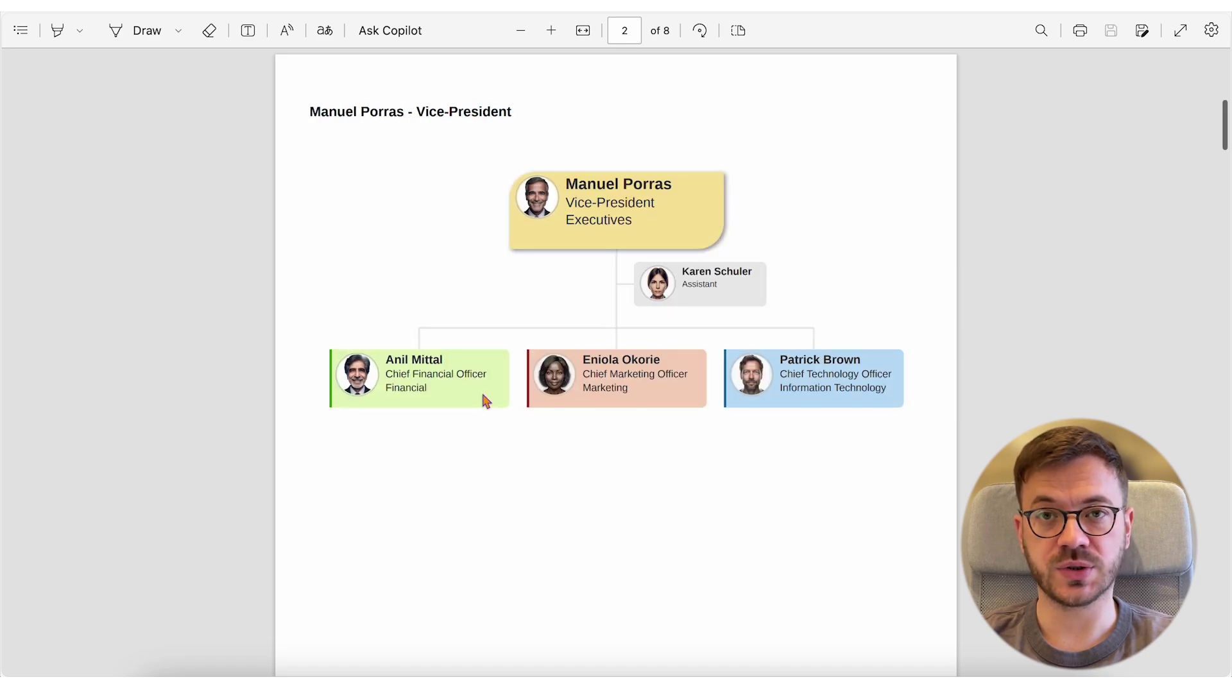
scroll(486, 400, "up", 15)
scroll(485, 401, "up", 4)
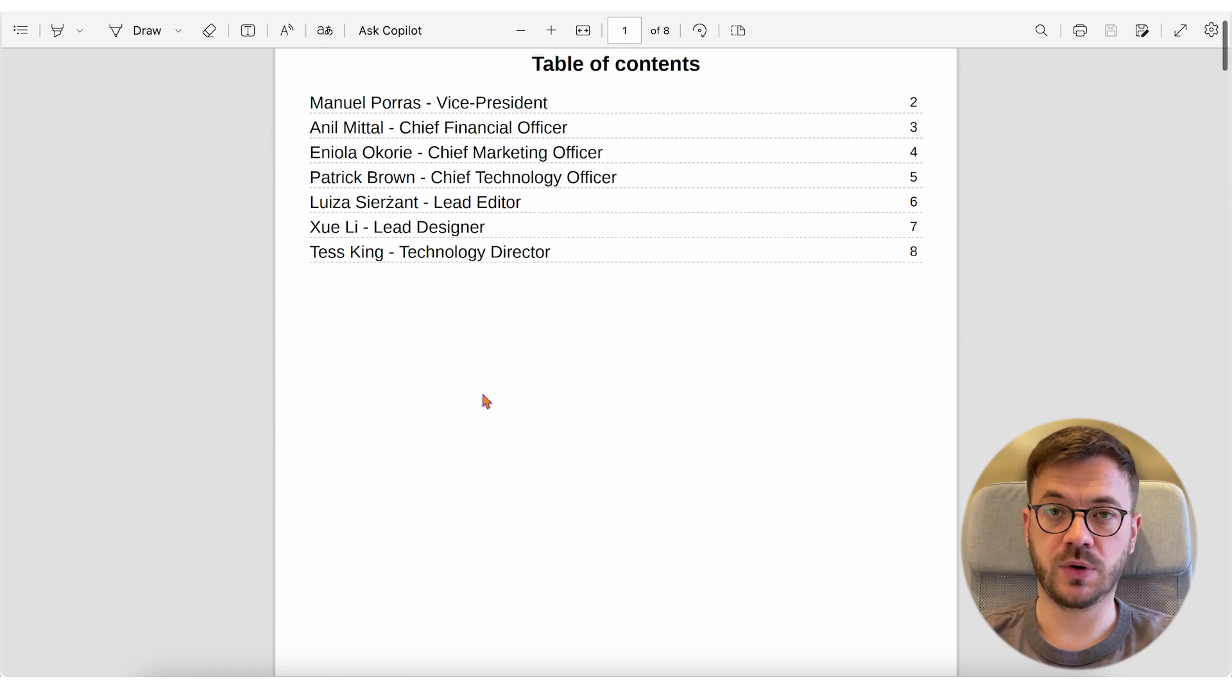
left_click(498, 220)
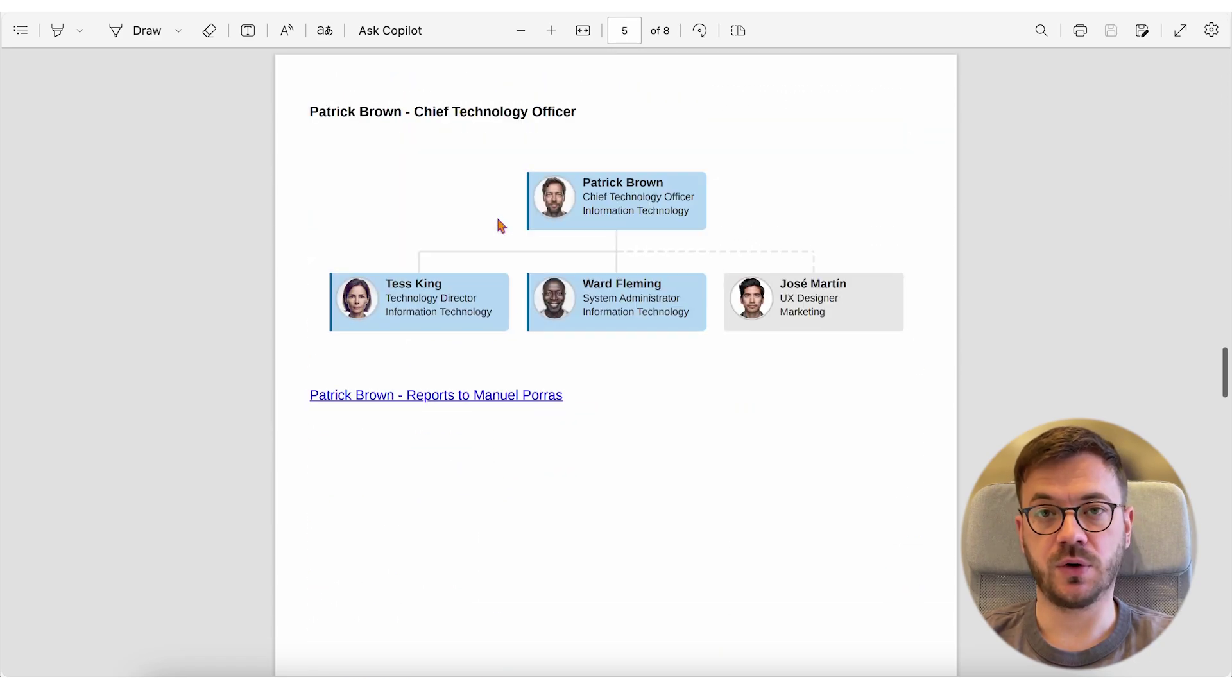
scroll(498, 269, "down", 2)
left_click(490, 314)
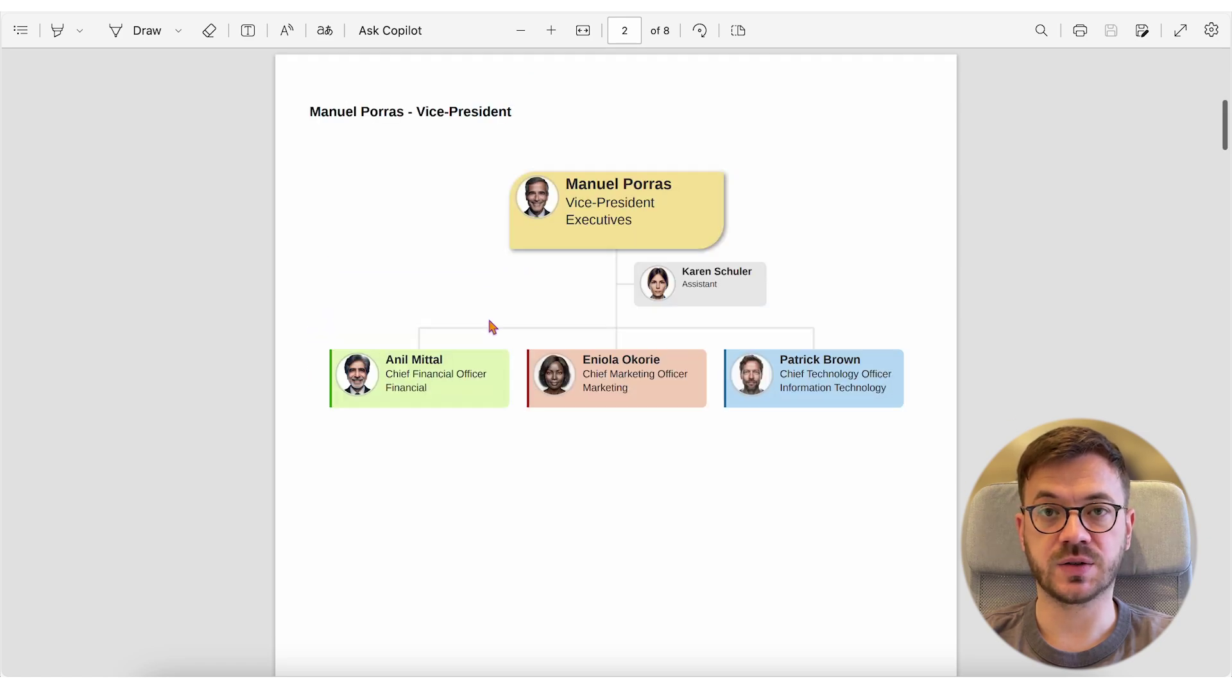
scroll(489, 318, "up", 10)
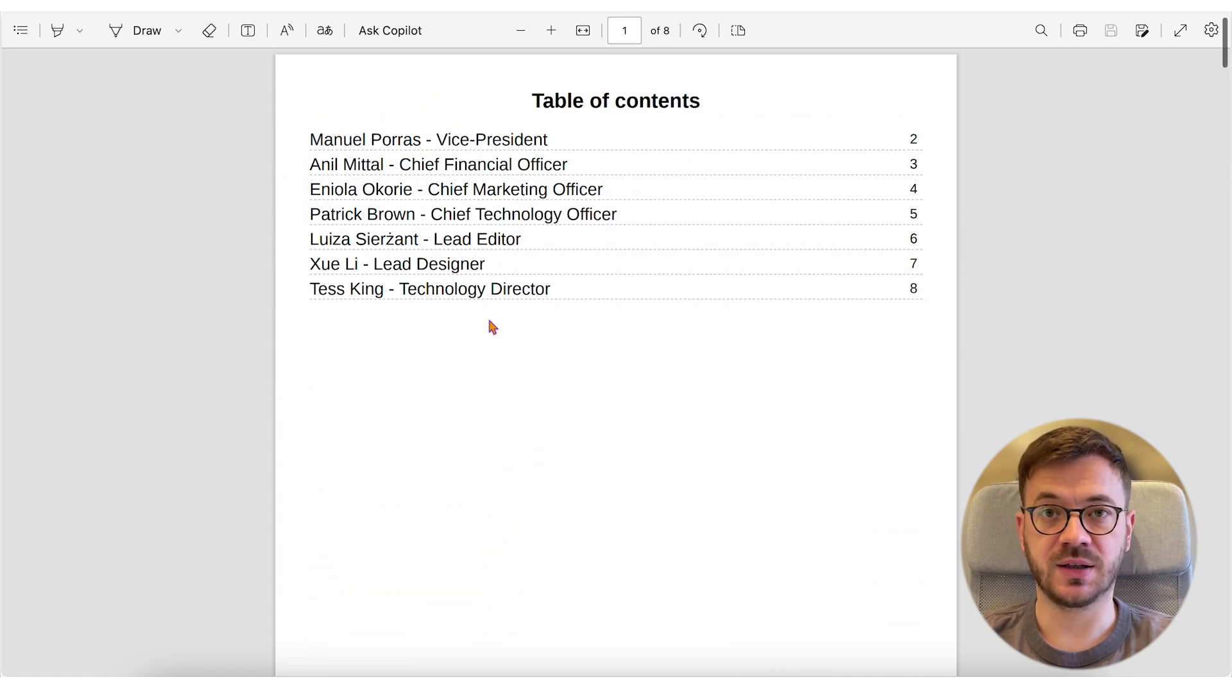
Examine the report's pages in order, from the table of contents through to the Lead Editor's page.
scroll(490, 322, "down", 3)
scroll(490, 321, "down", 10)
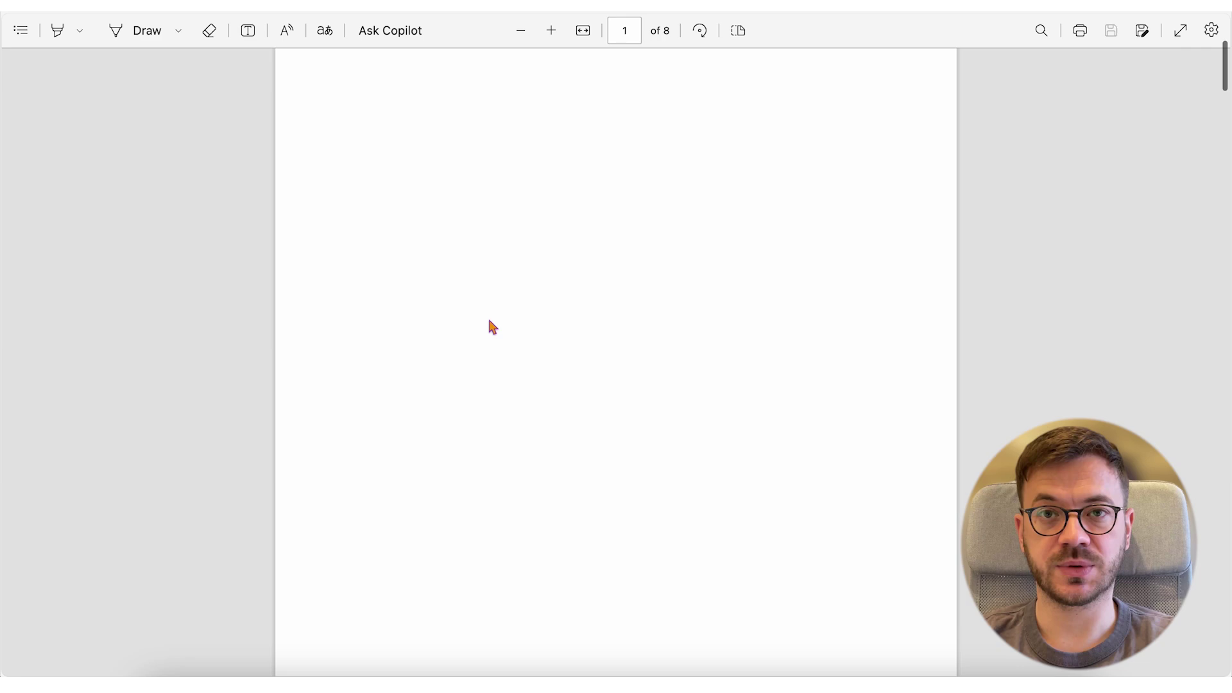
scroll(491, 326, "down", 10)
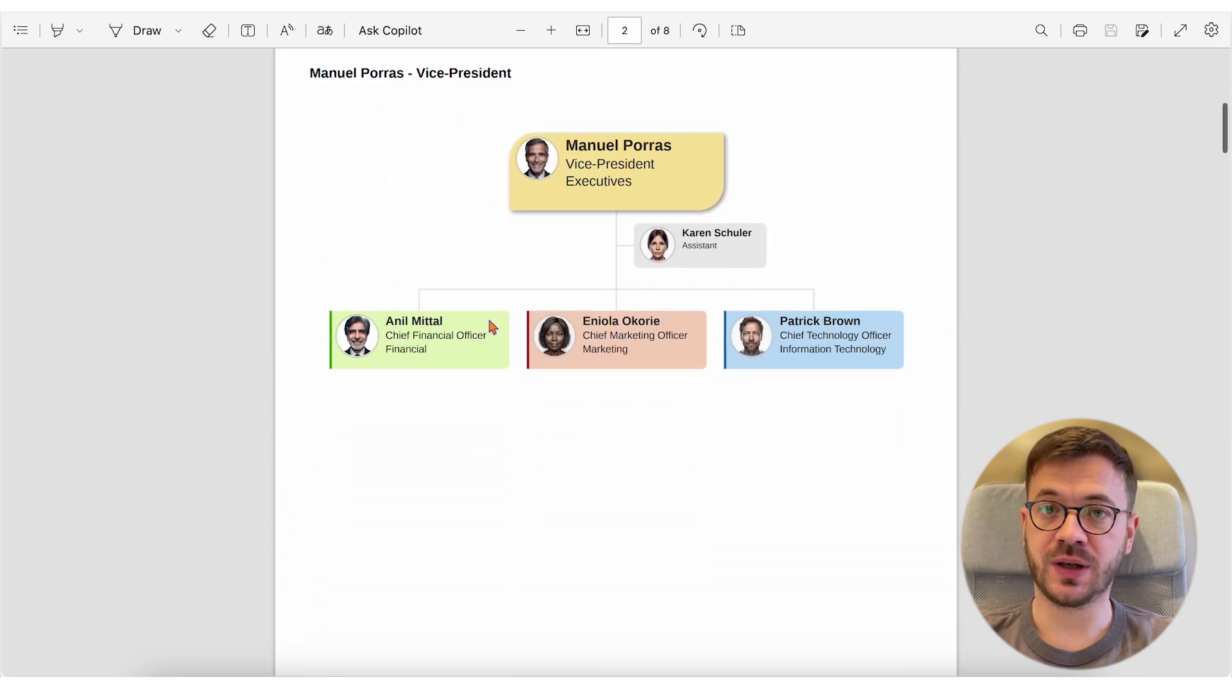
scroll(489, 321, "down", 12)
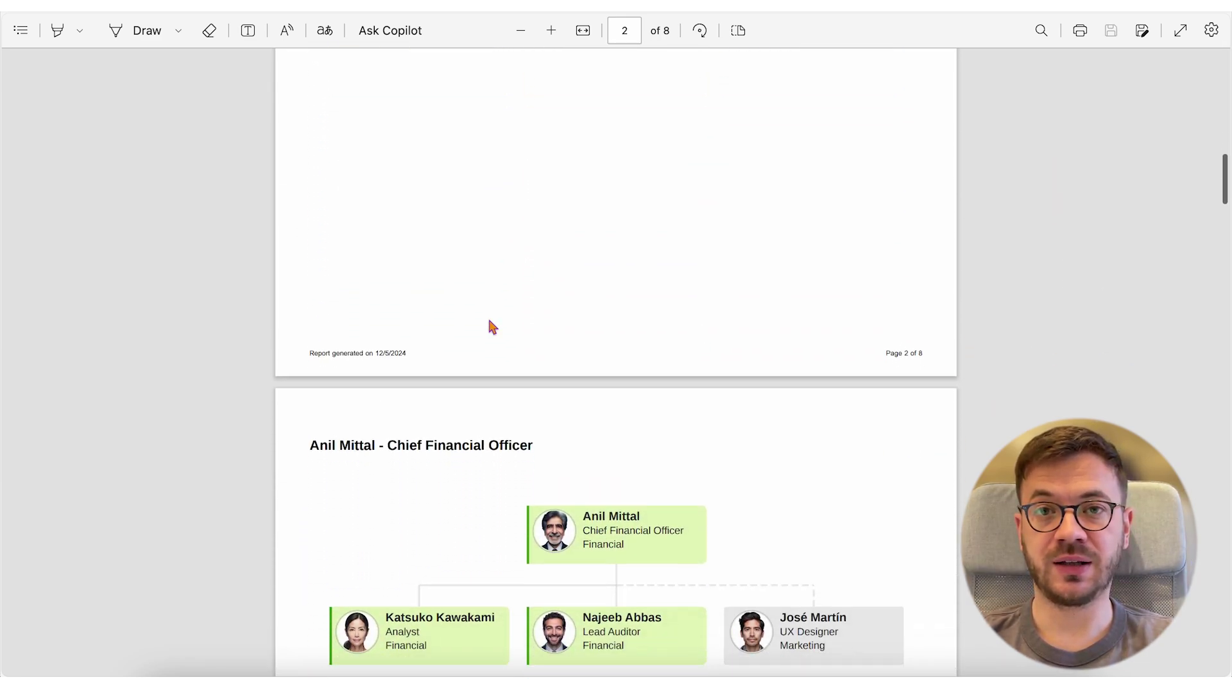
scroll(489, 321, "down", 12)
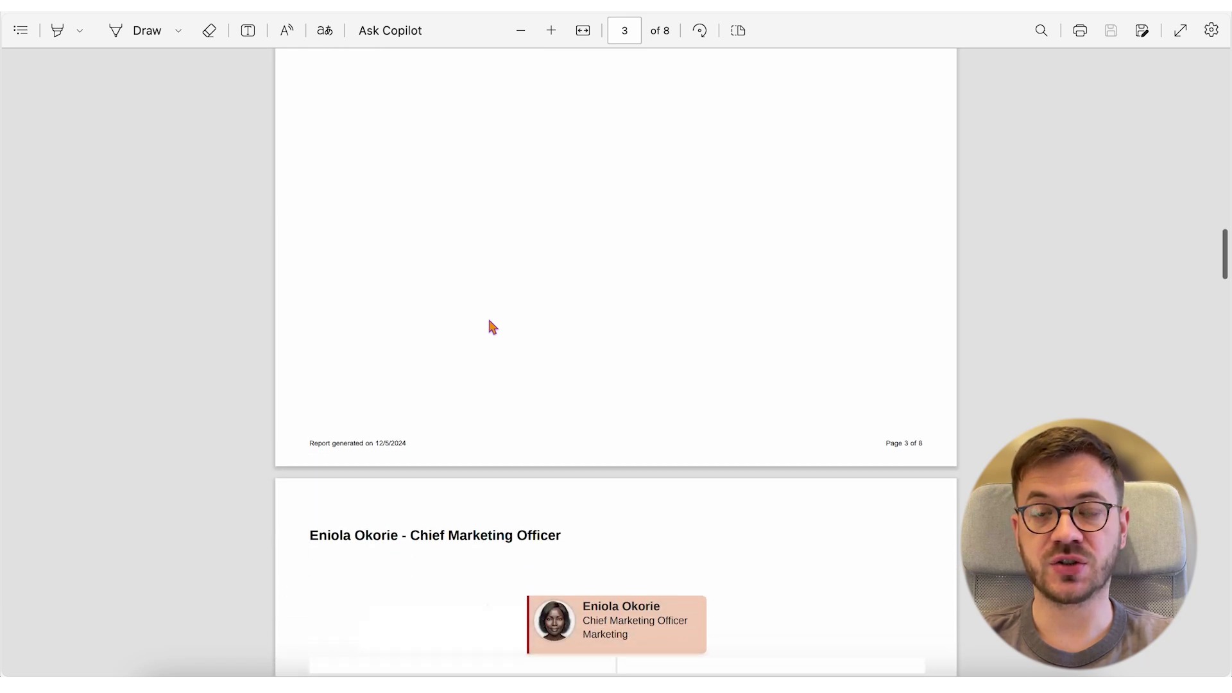
scroll(492, 327, "down", 12)
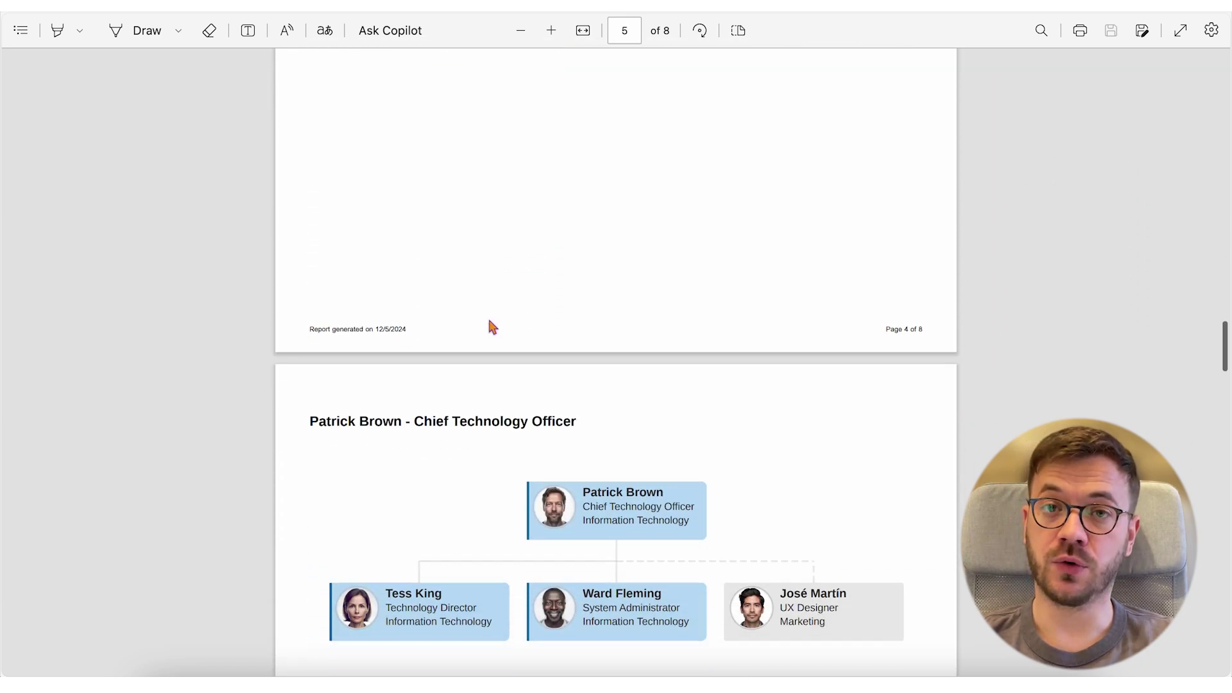
scroll(492, 327, "down", 12)
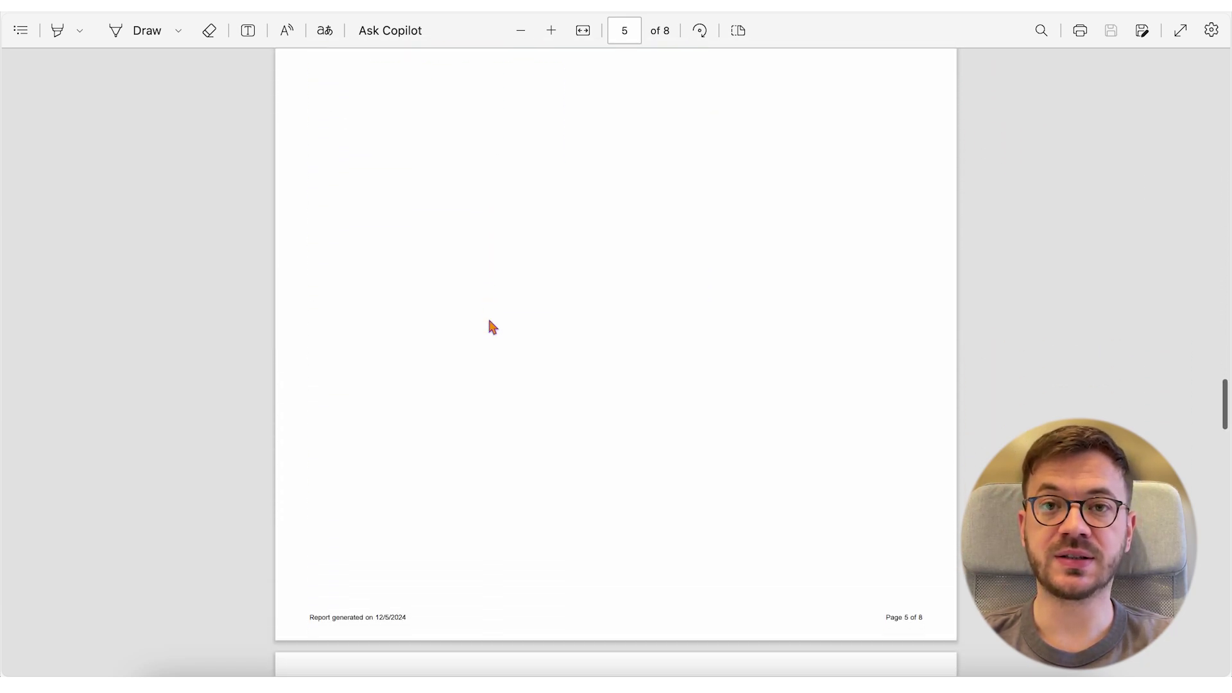
scroll(490, 322, "down", 3)
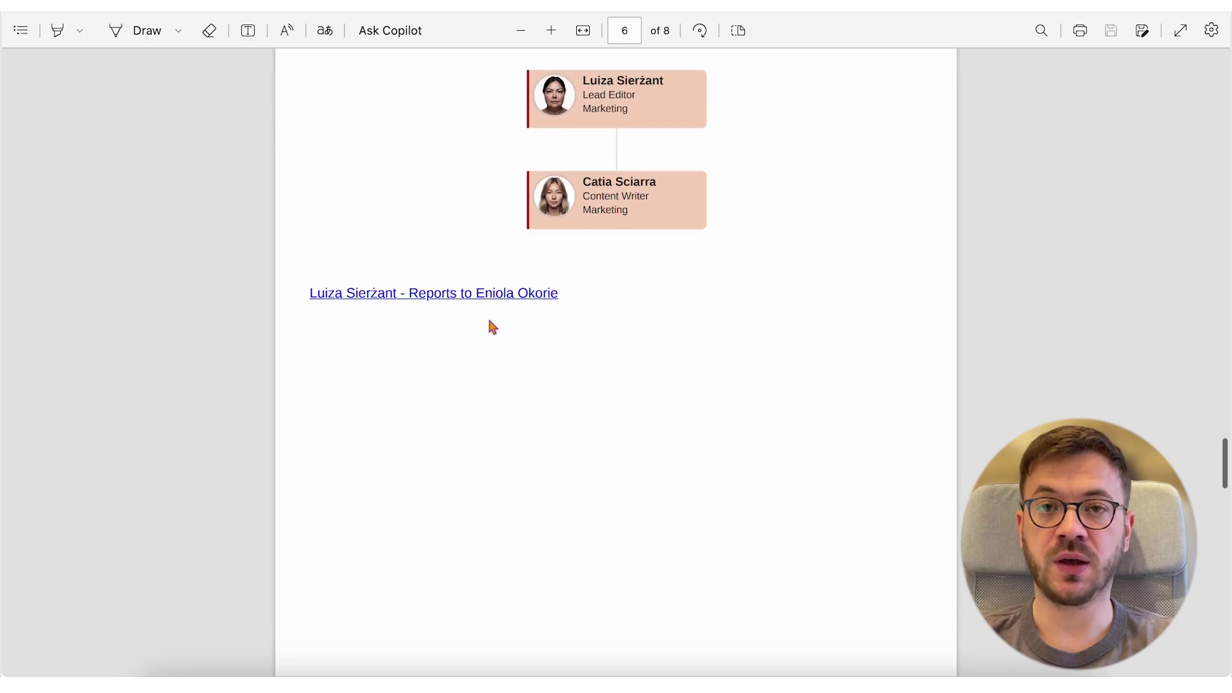
Follow the reports-to links from the Lead Editor's page up to the Vice-President and return to the table of contents.
left_click(498, 296)
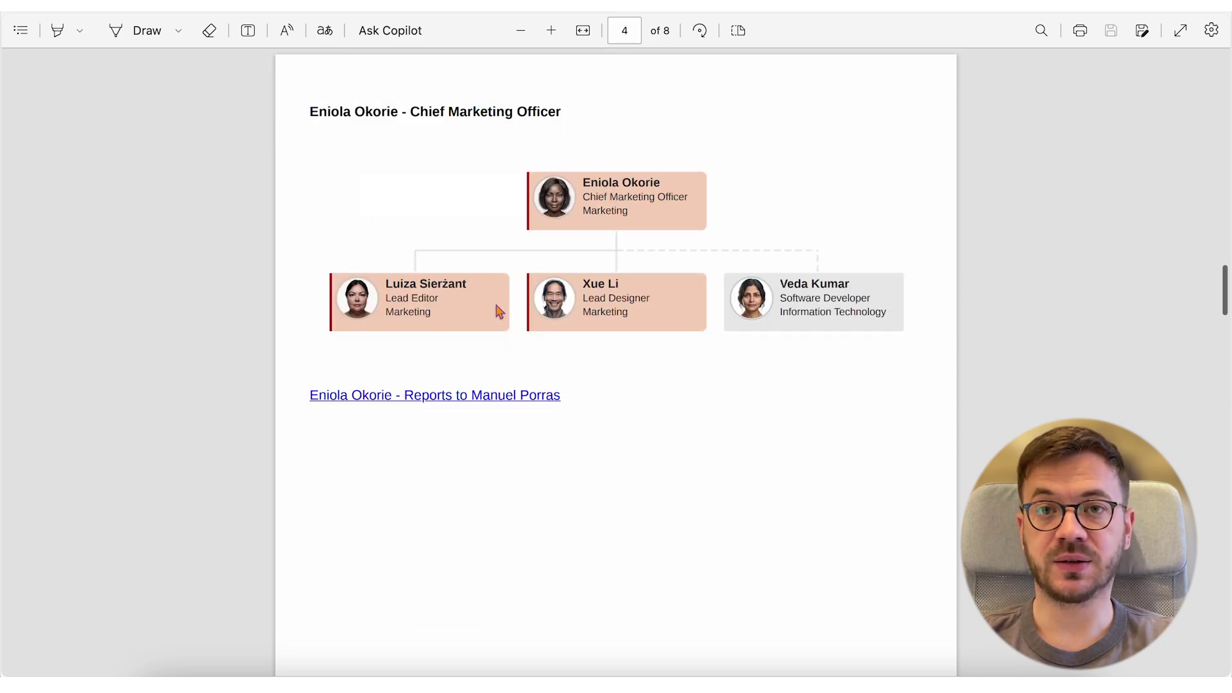
left_click(498, 395)
scroll(498, 399, "up", 4)
scroll(497, 399, "up", 10)
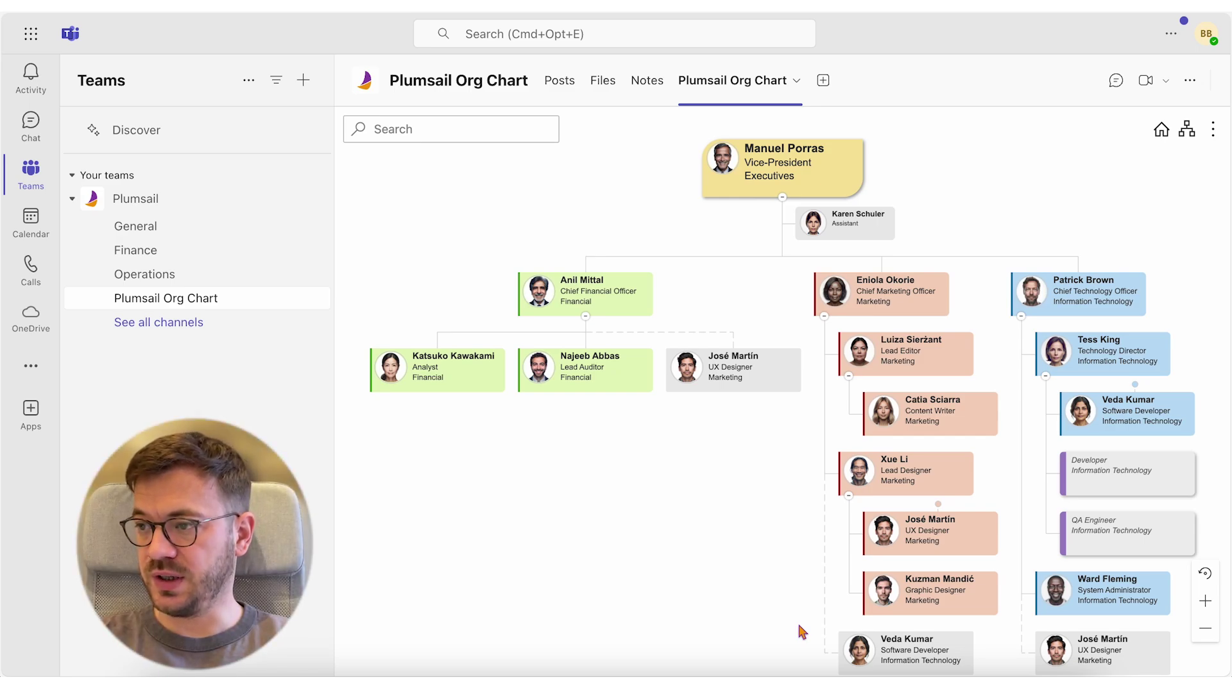
Start generating an organization report from the org chart and set the Vice-President as the person it starts from.
left_click(1212, 131)
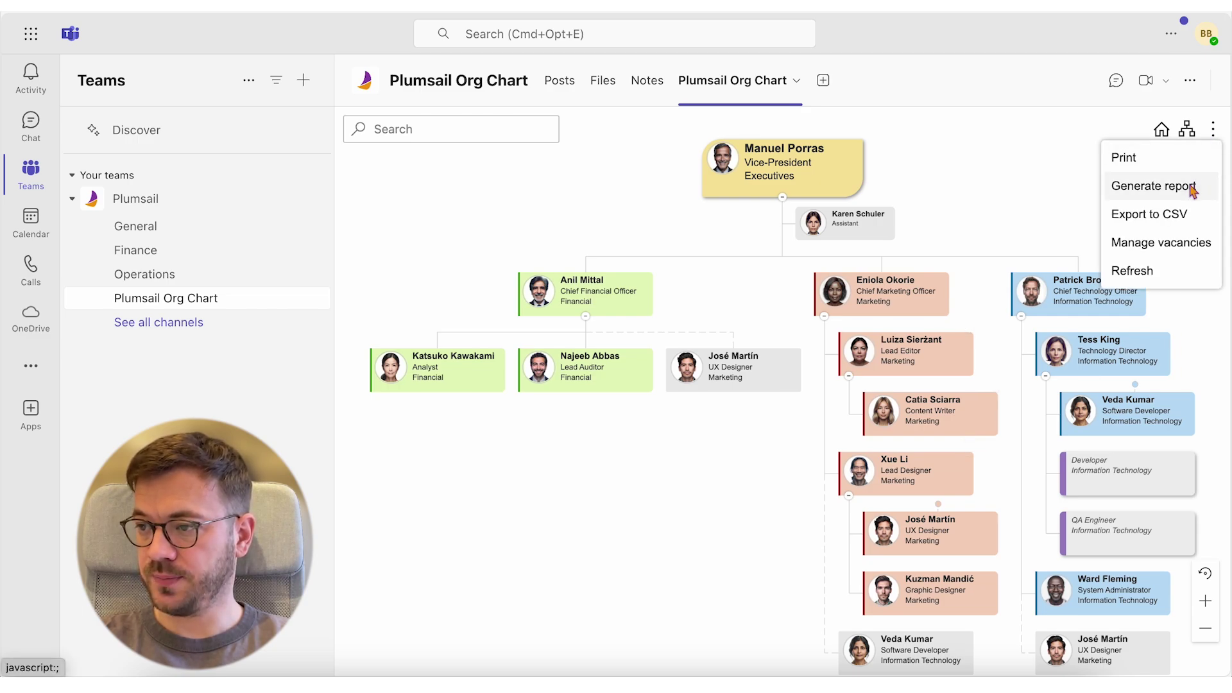
left_click(1153, 186)
left_click(859, 323)
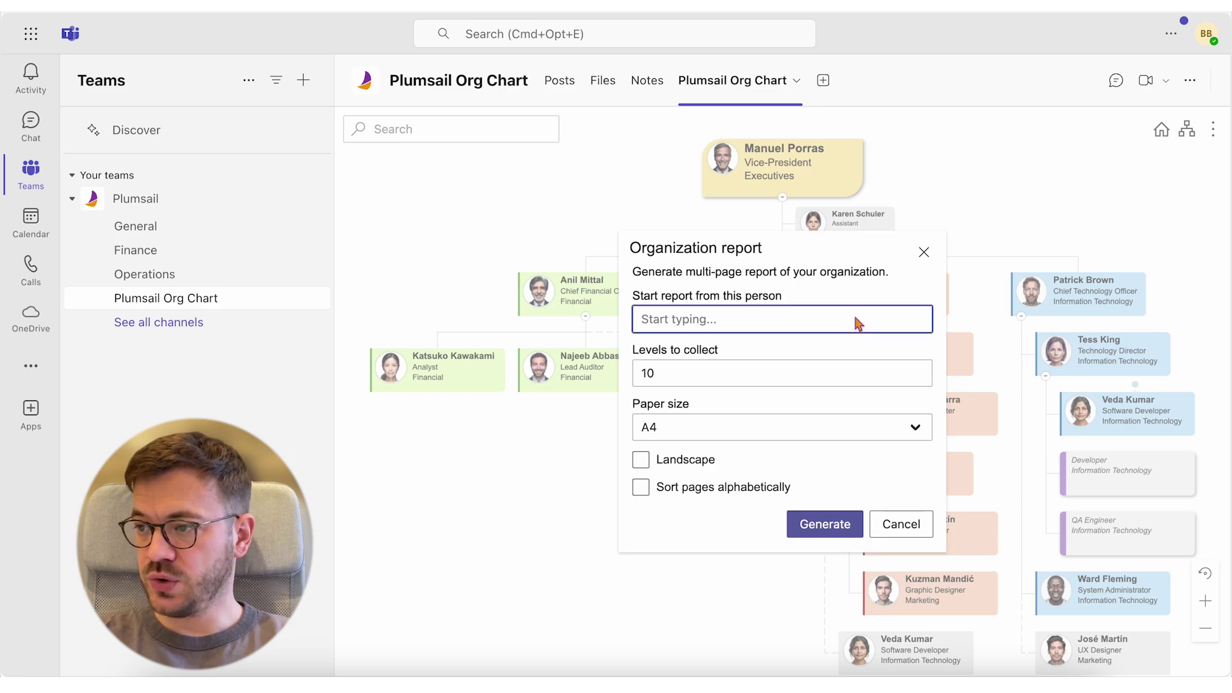
type("Manuel")
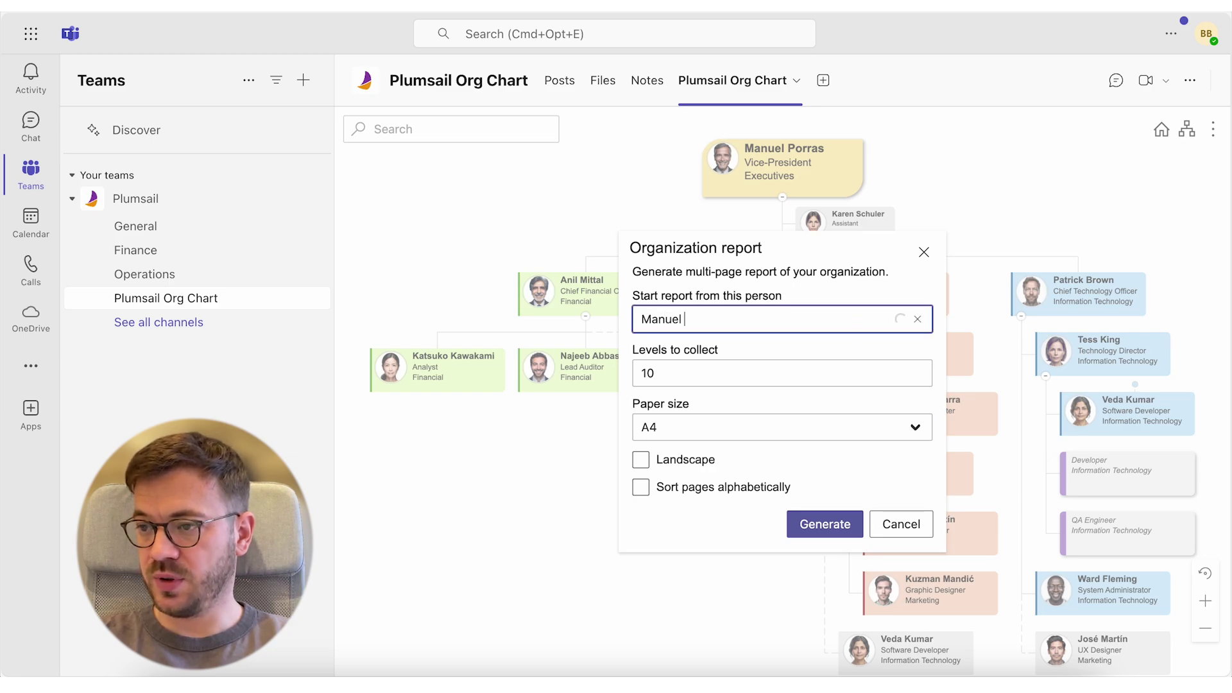
left_click(837, 338)
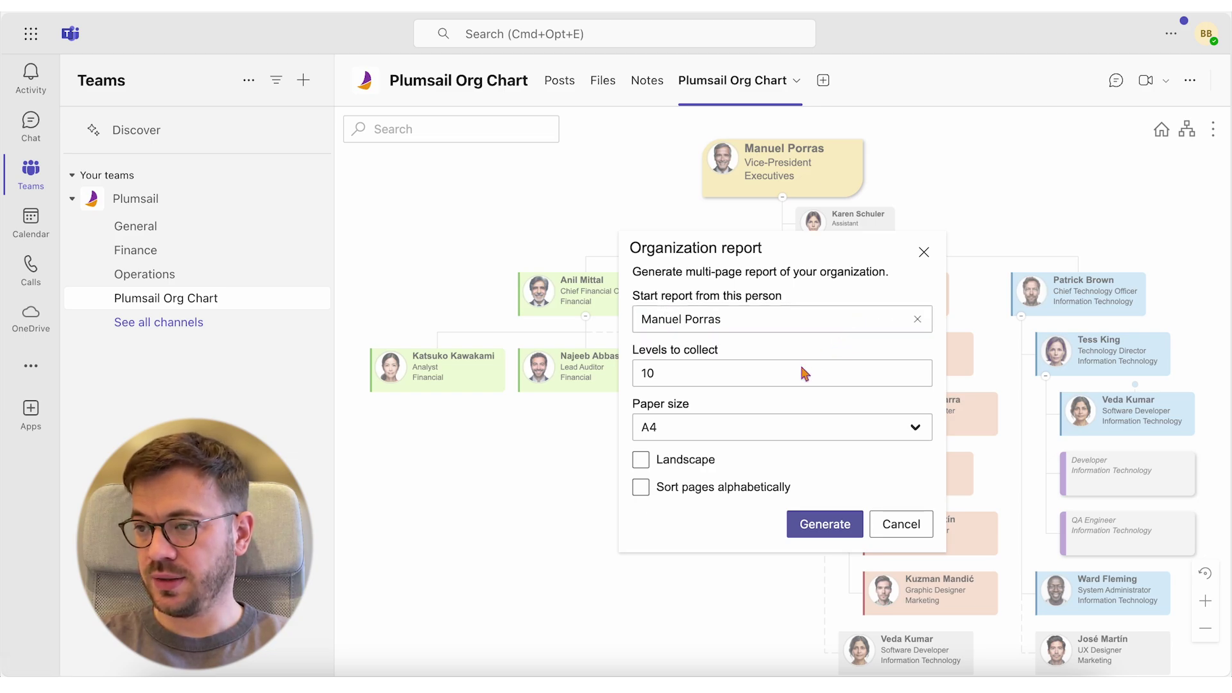
Keep the report on A4 paper in portrait orientation and turn on alphabetical page sorting.
left_click(805, 425)
left_click(805, 427)
left_click(678, 462)
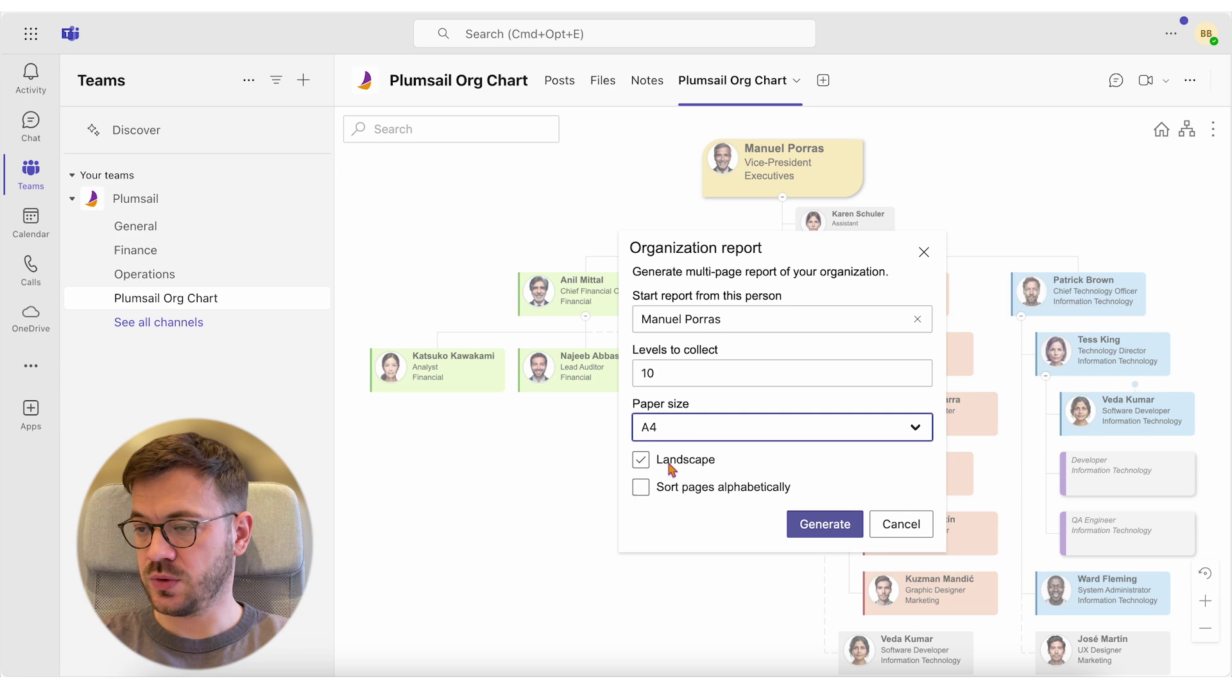
left_click(671, 469)
left_click(659, 493)
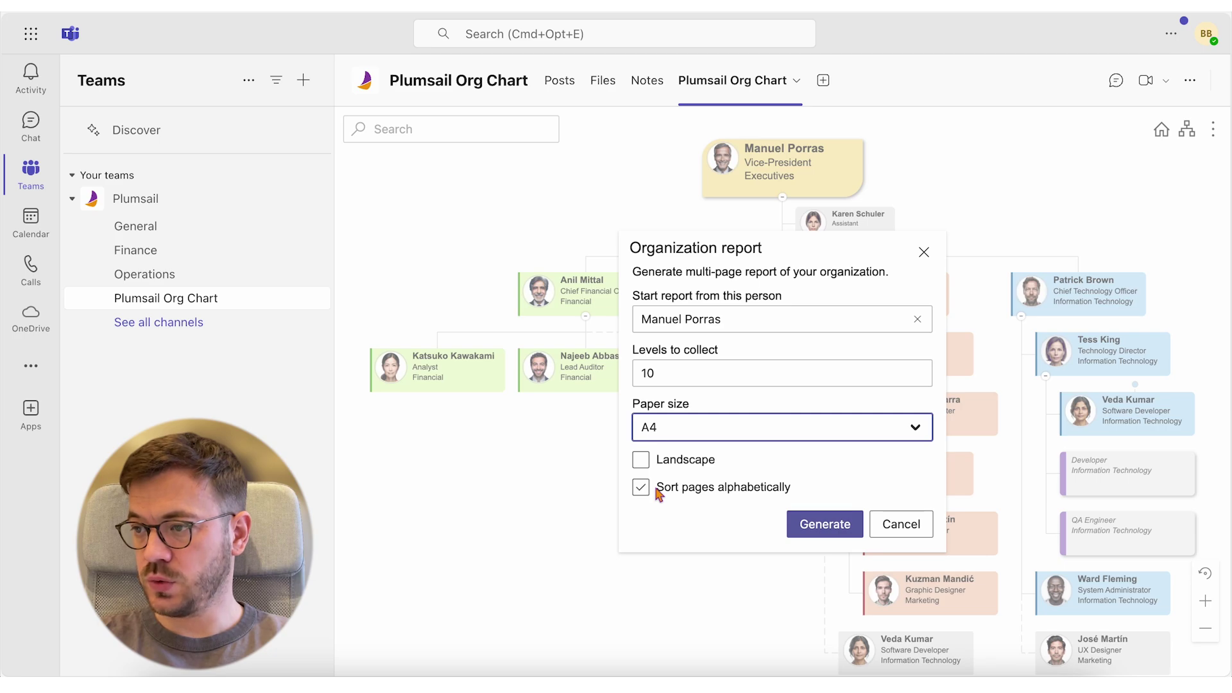
Generate the organization report, then download and open the resulting PDF.
left_click(814, 530)
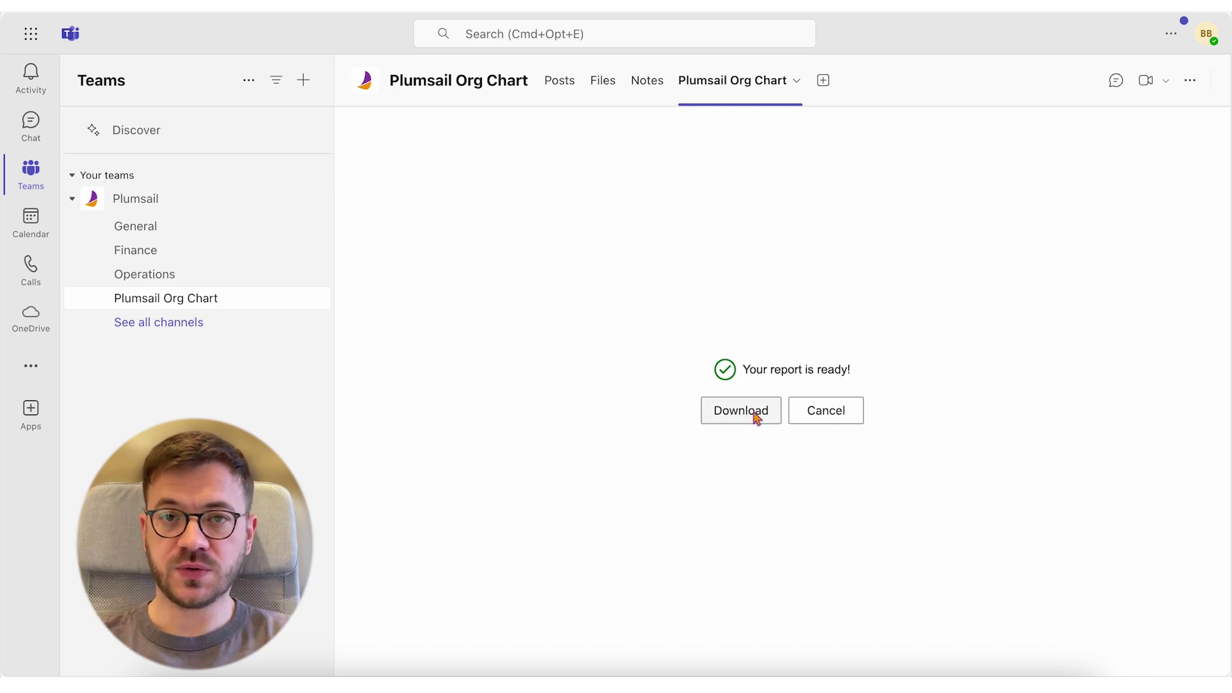
left_click(755, 415)
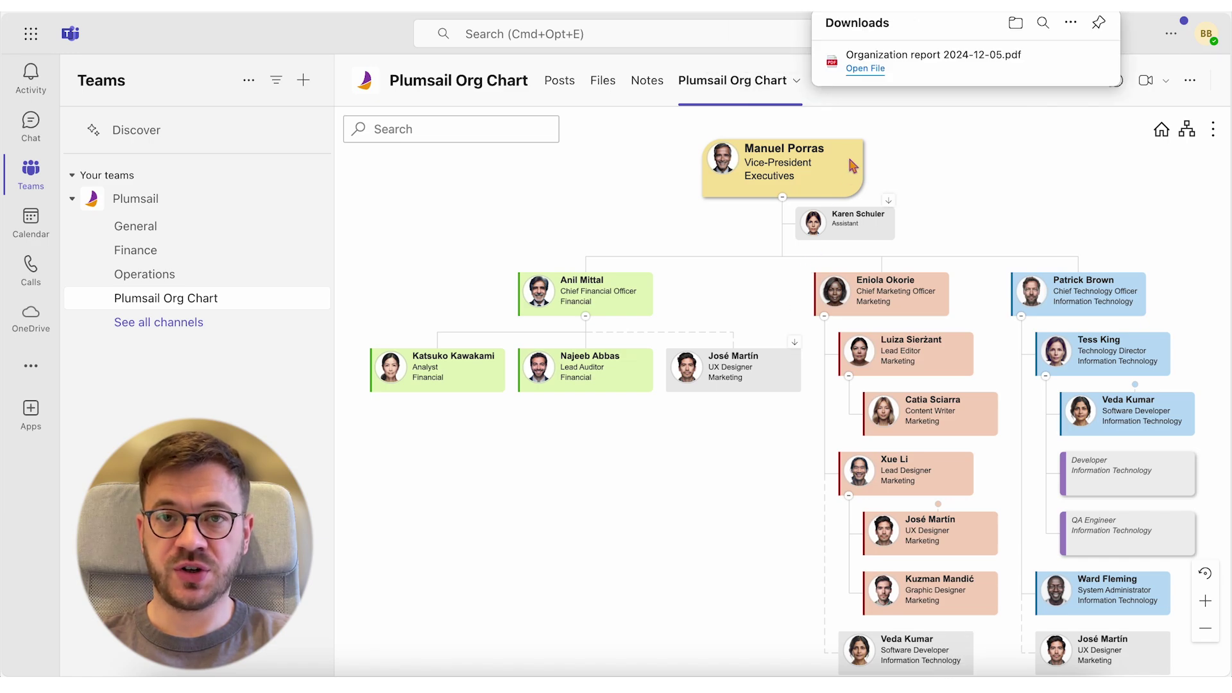
left_click(876, 68)
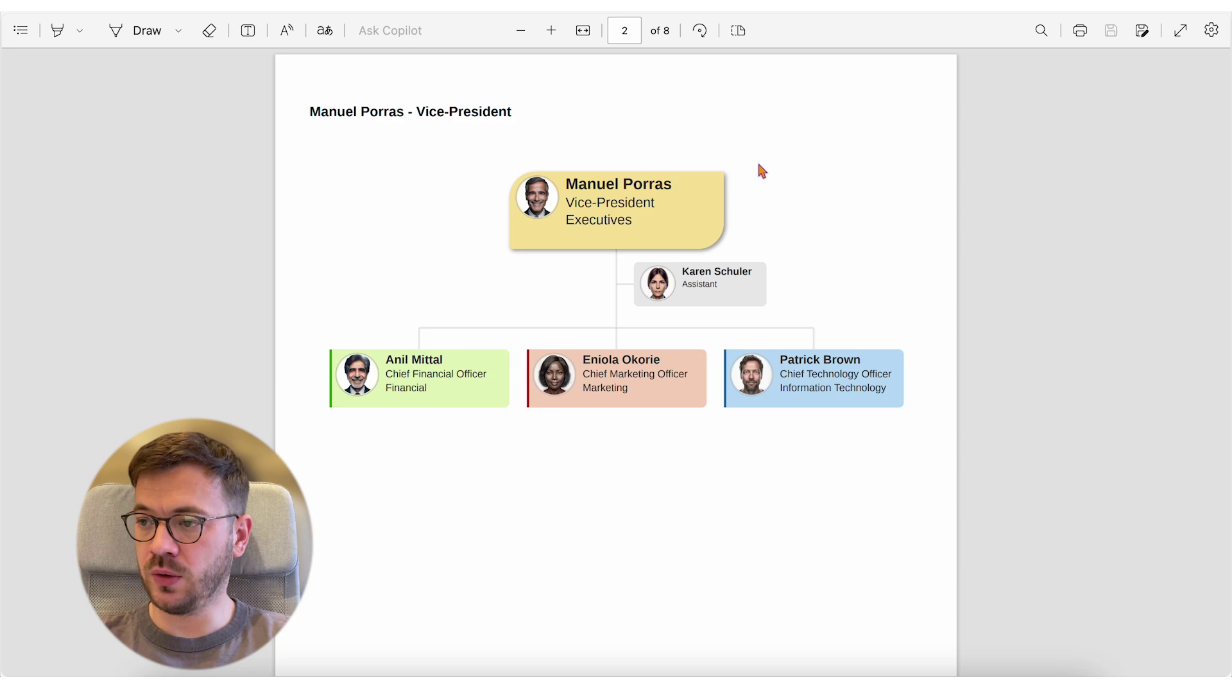
Check the new report's contents link to the Chief Marketing Officer and that page's reports-to link, then return to the table of contents.
scroll(753, 168, "up", 10)
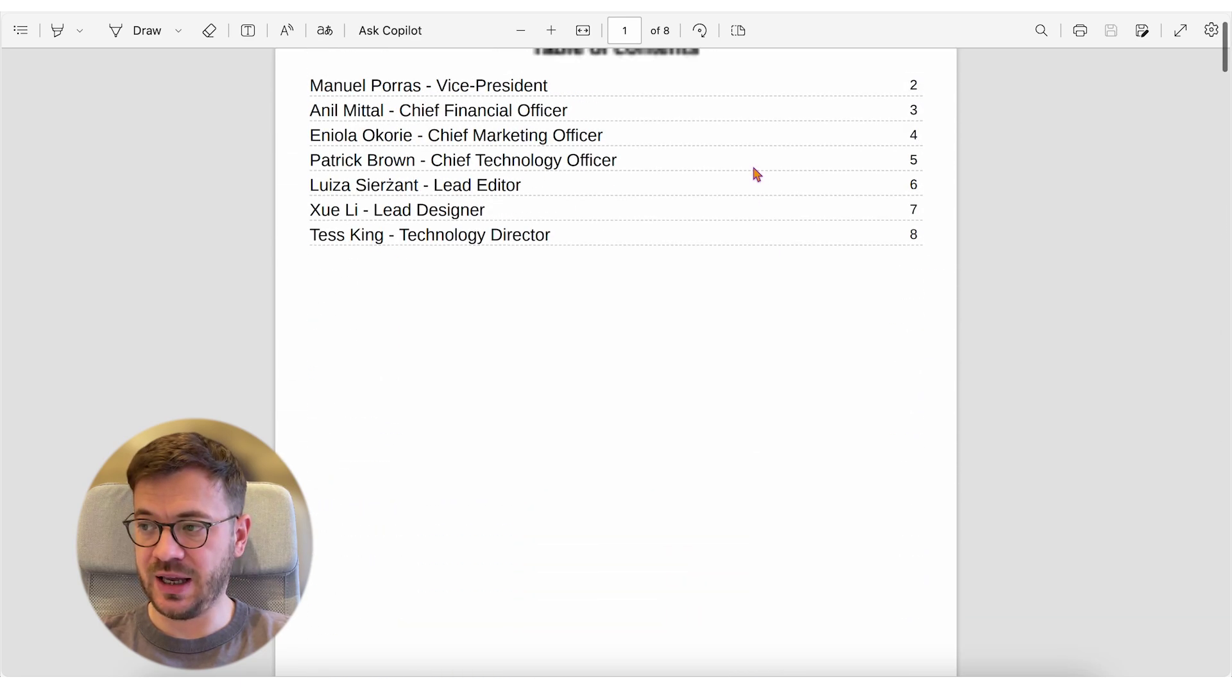
scroll(757, 174, "up", 2)
left_click(473, 194)
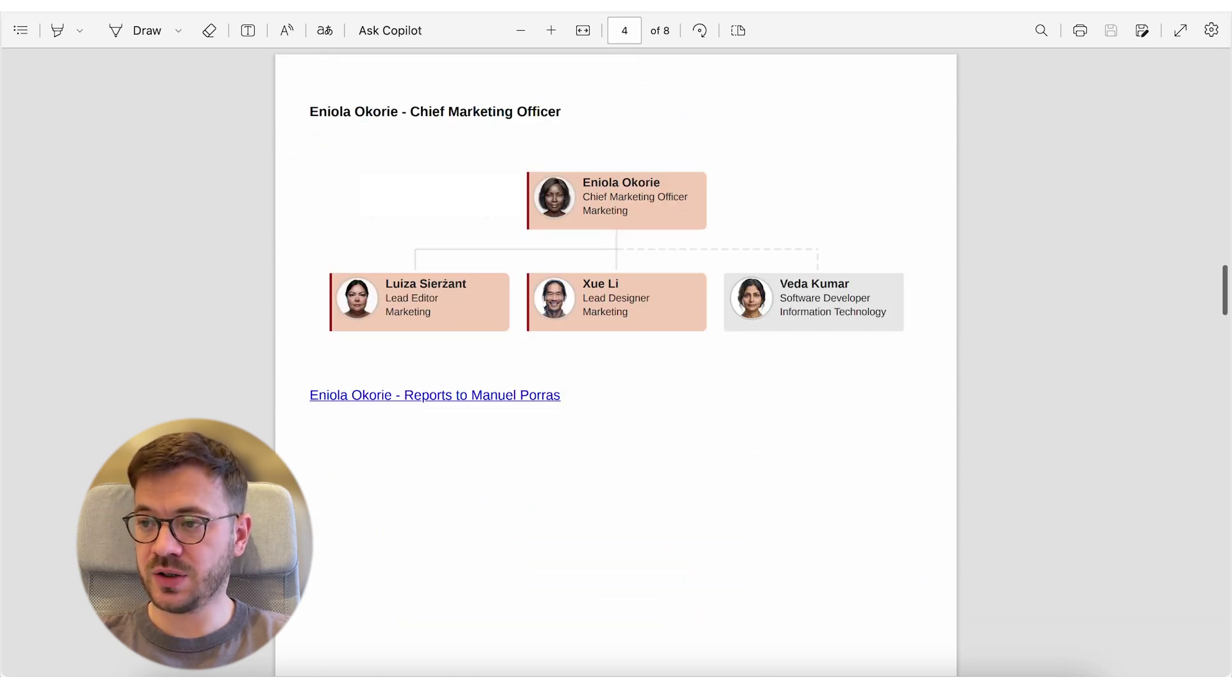
left_click(467, 404)
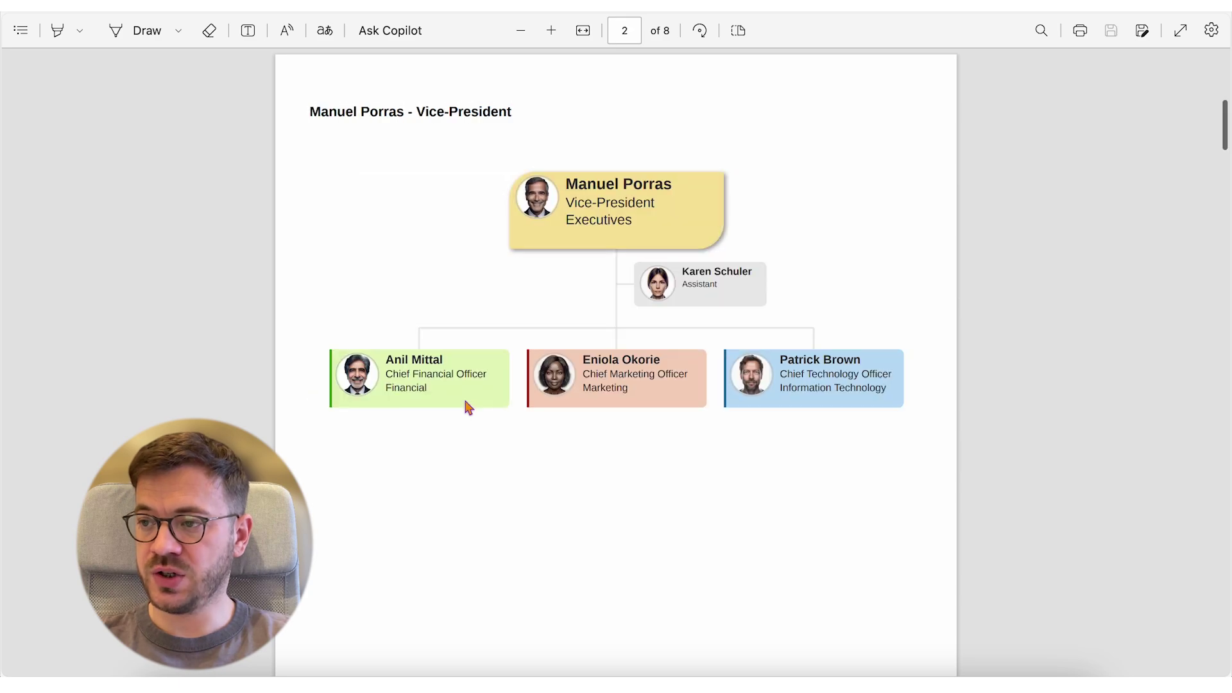
scroll(470, 366, "up", 10)
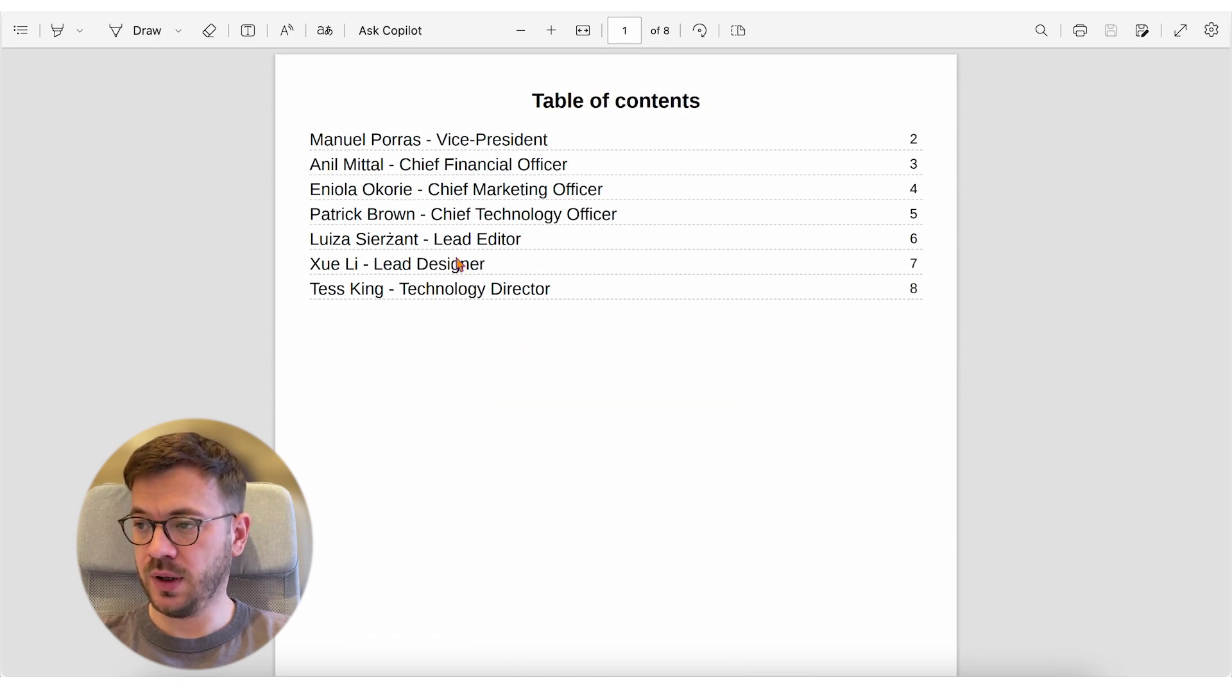
Check the contents link to the Chief Financial Officer's page and that page's reports-to link.
left_click(446, 172)
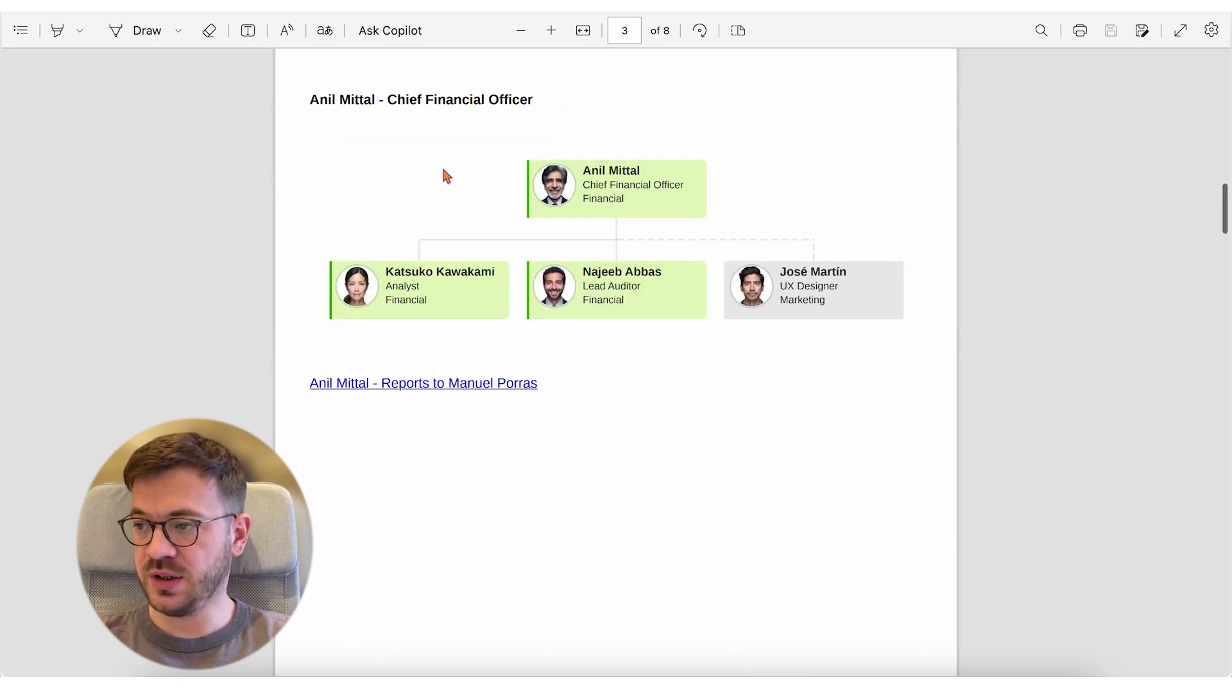
left_click(446, 372)
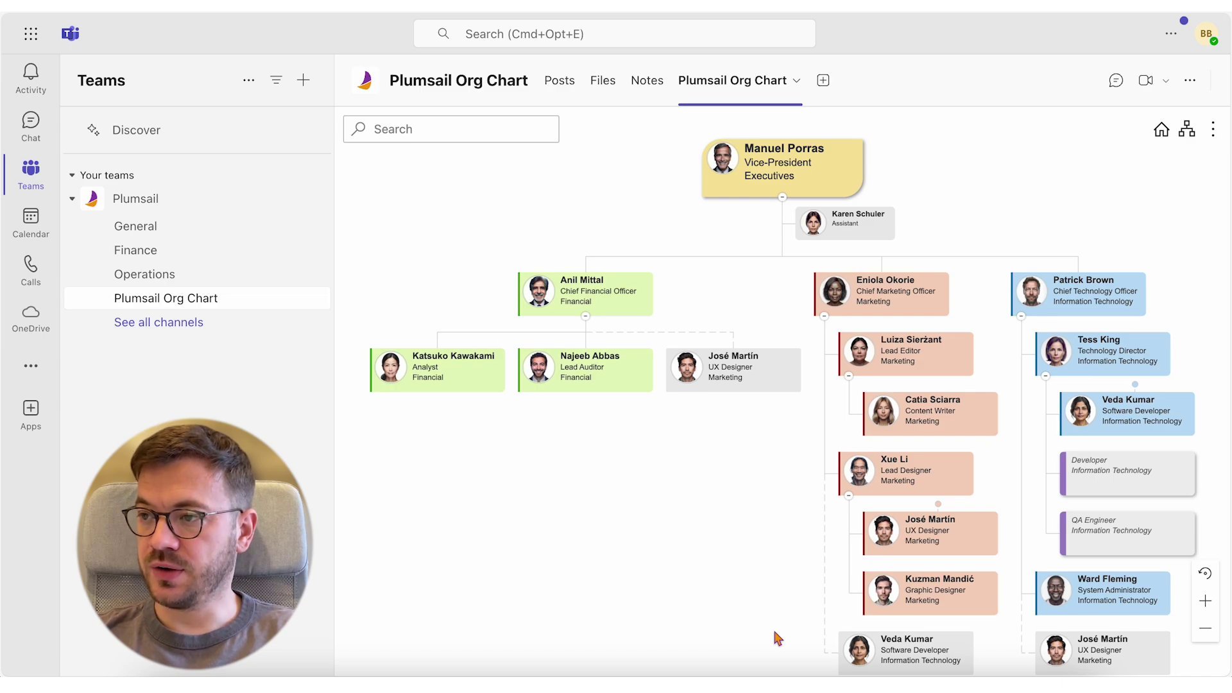
Start a CSV export of the org chart with the Vice-President as the person it starts from.
left_click(1212, 132)
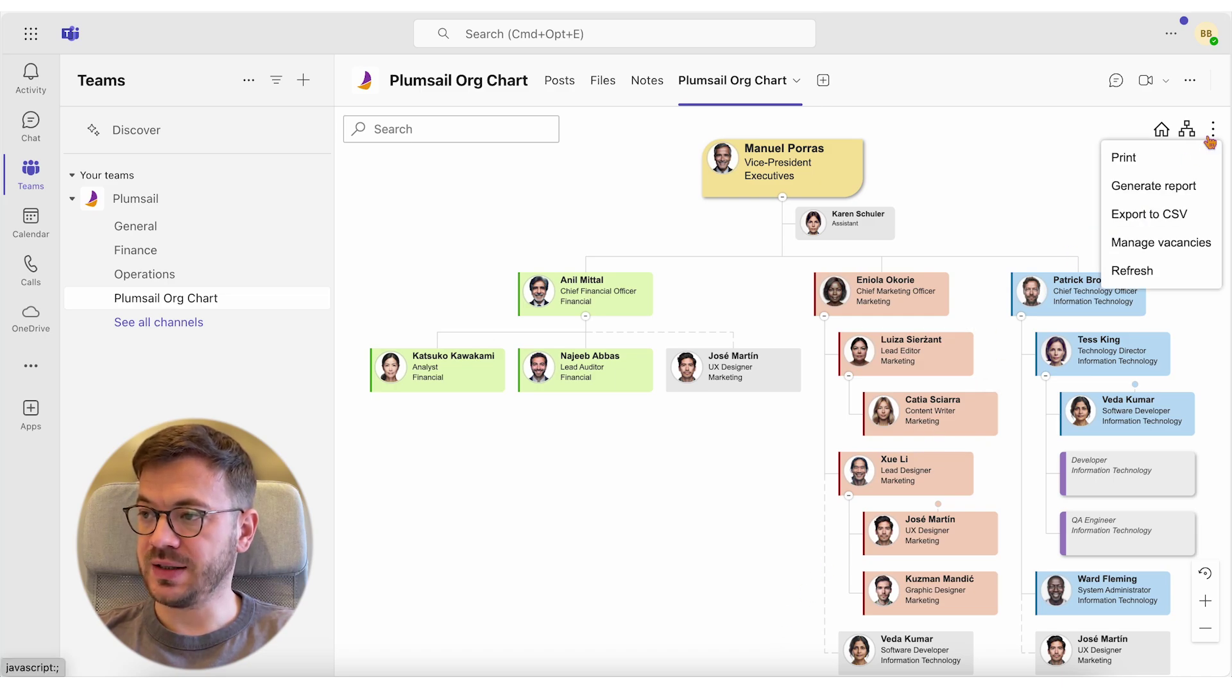
left_click(1180, 213)
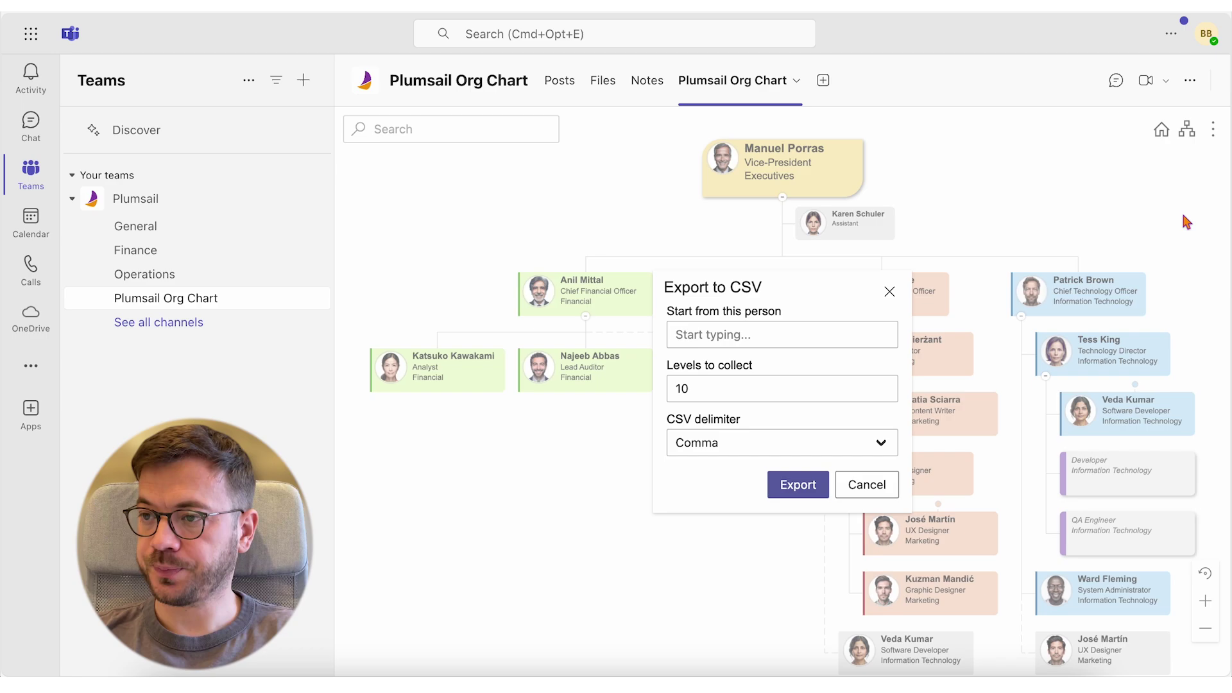
left_click(865, 324)
type("M")
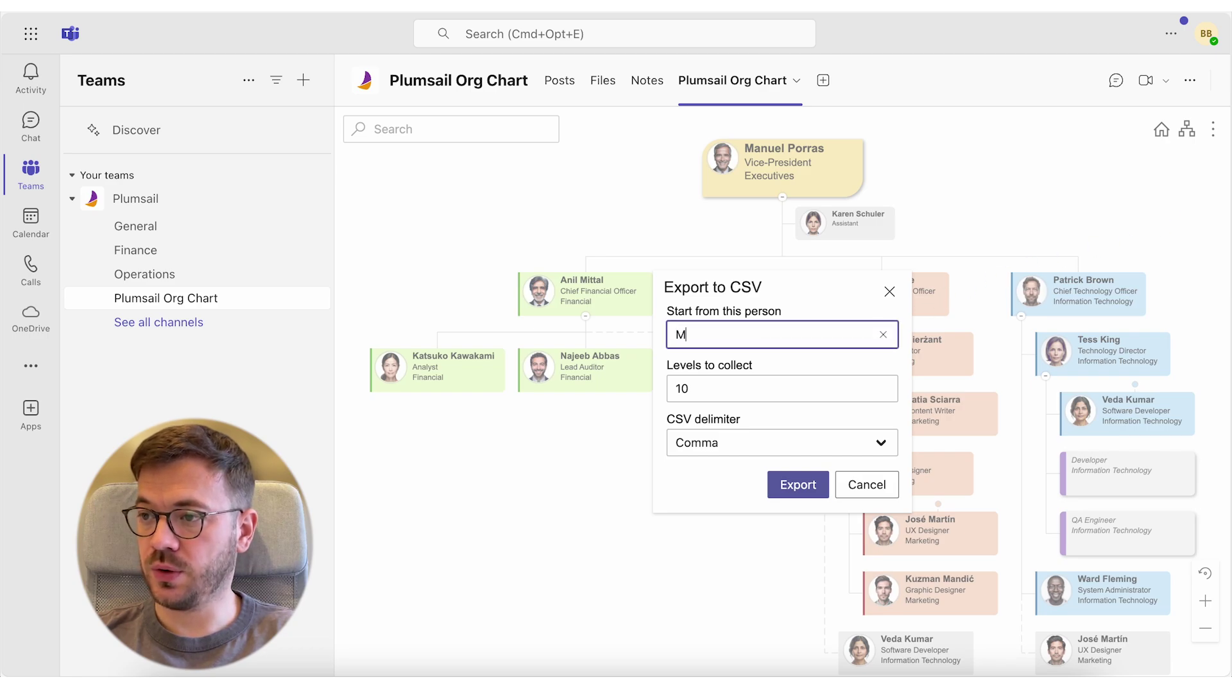
type("anuel")
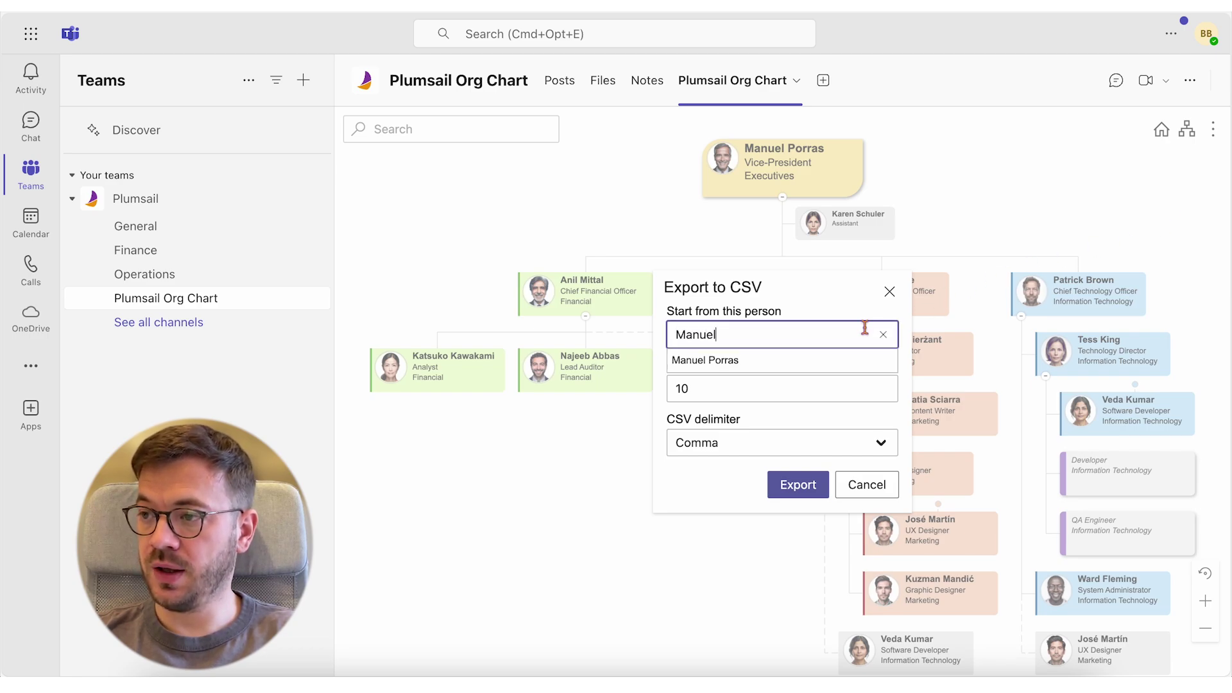
left_click(769, 362)
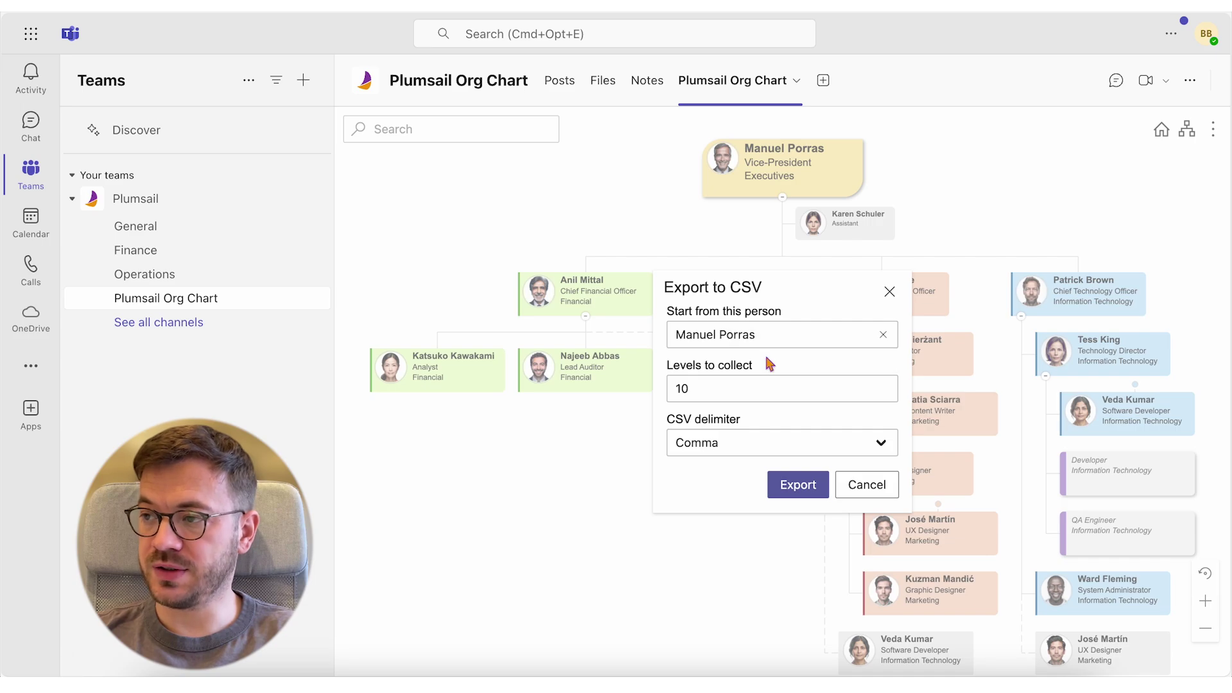
Set the CSV delimiter to Semicolon and export the org chart data.
left_click(754, 443)
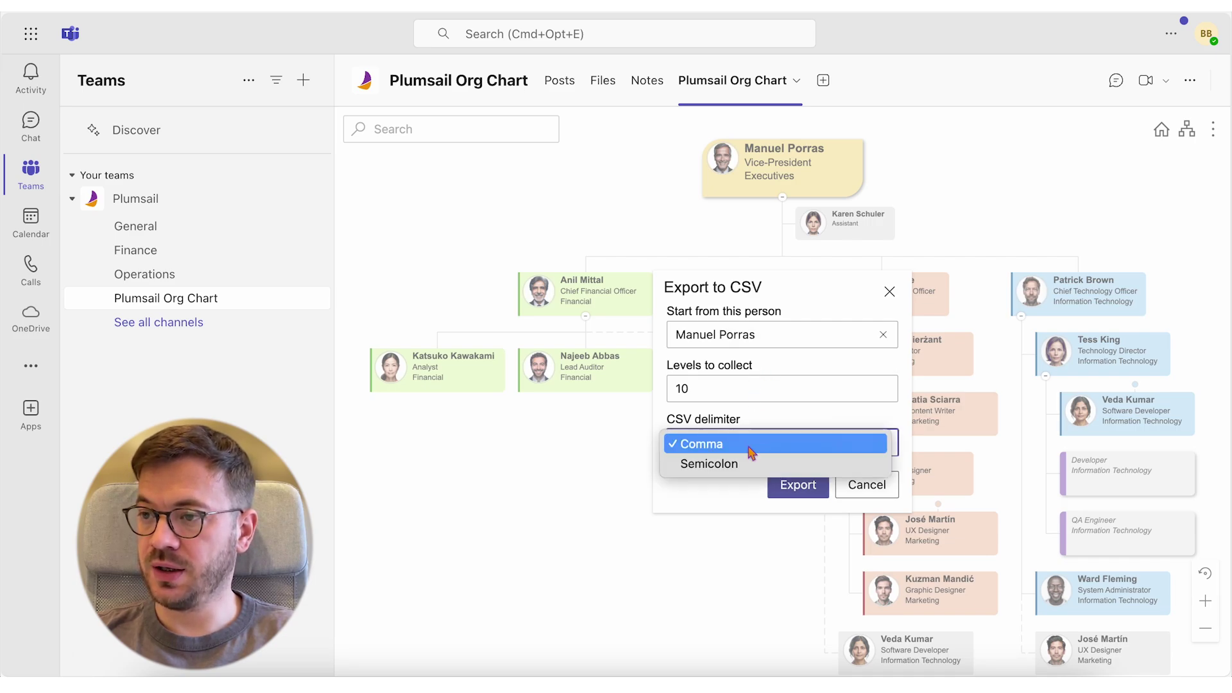
left_click(747, 463)
left_click(786, 486)
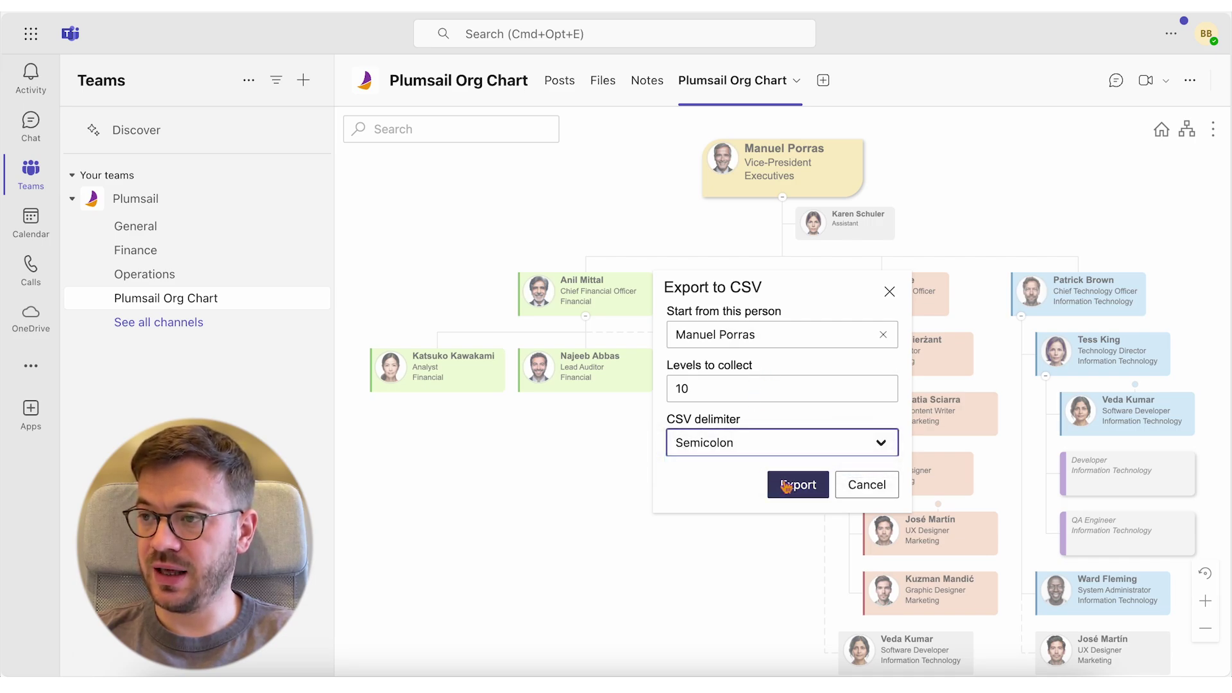
left_click(791, 486)
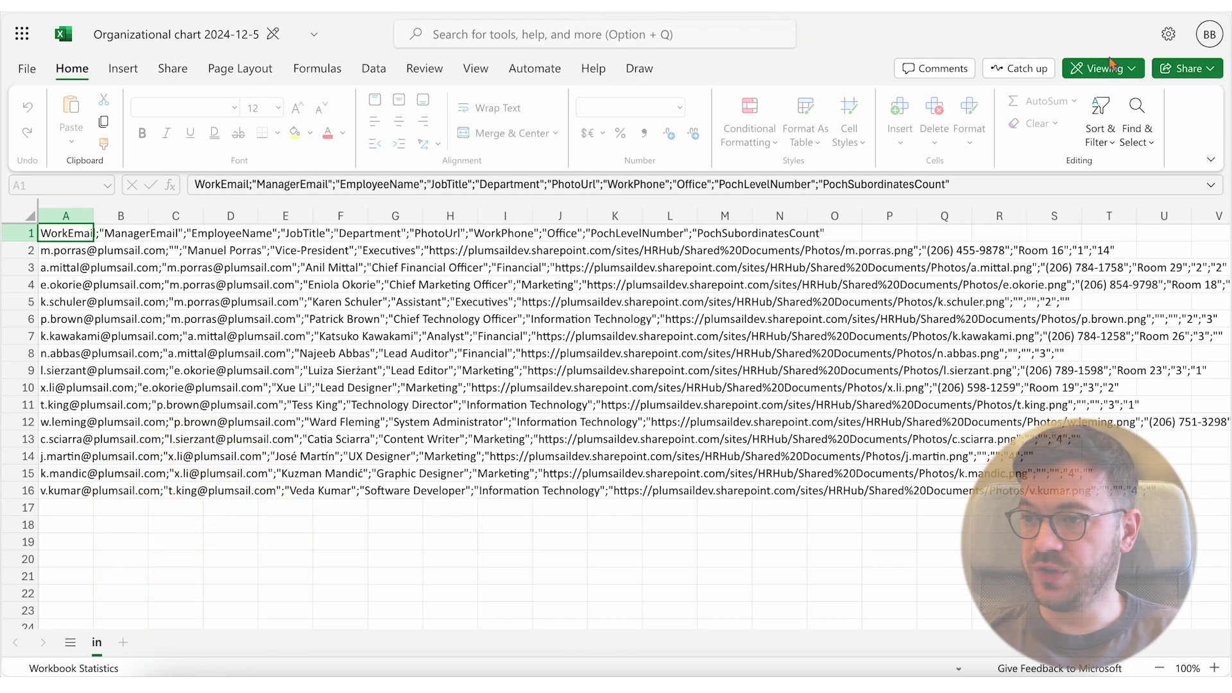
Switch the exported organizational chart workbook from viewing to editing mode.
left_click(1103, 68)
left_click(1084, 97)
left_click(578, 399)
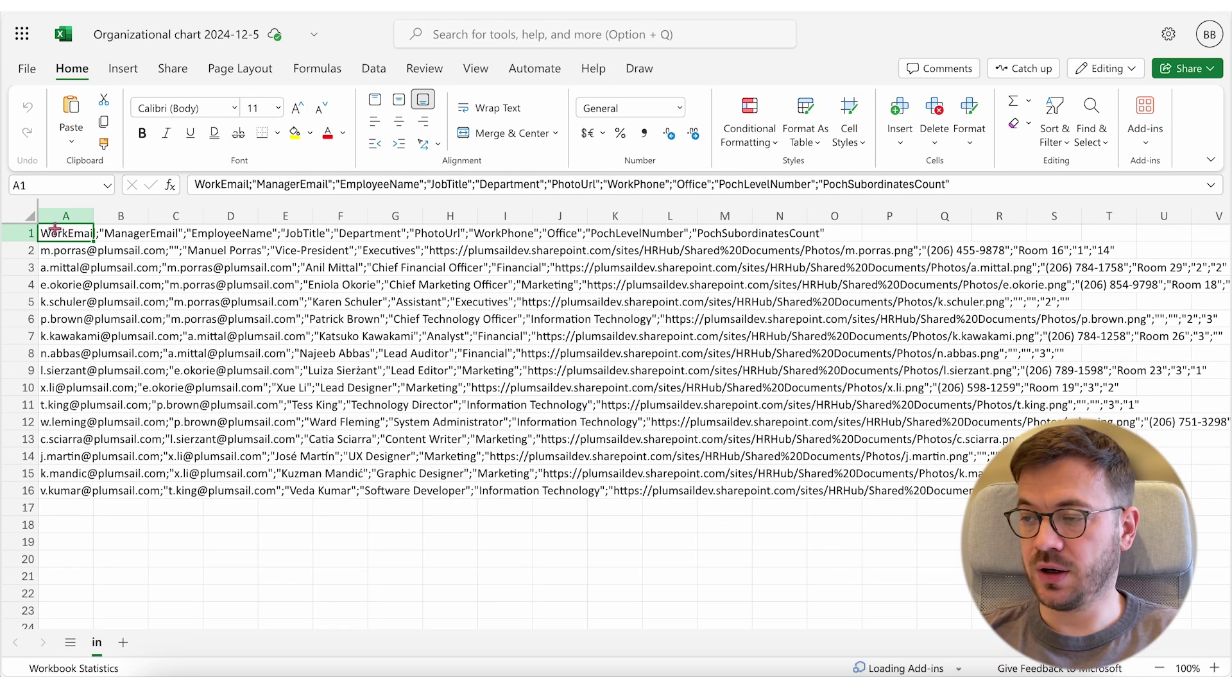
Split the text in column A into separate columns using the semicolon delimiter.
left_click(64, 218)
left_click(511, 34)
type("split")
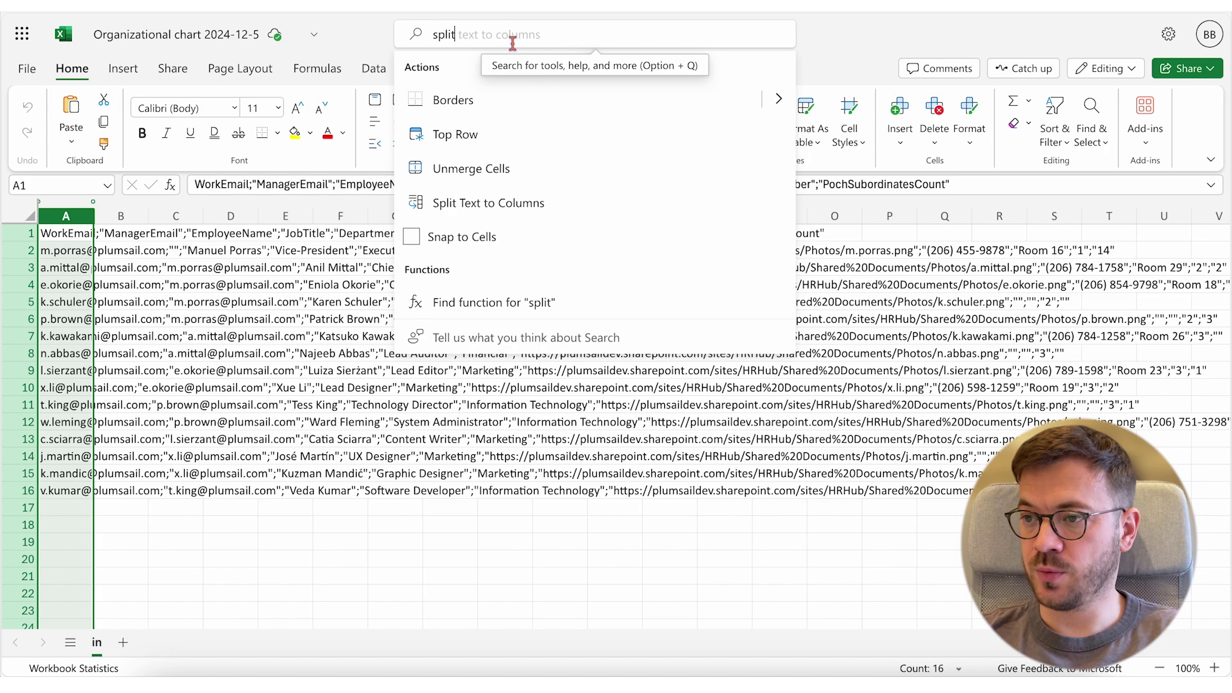
left_click(513, 203)
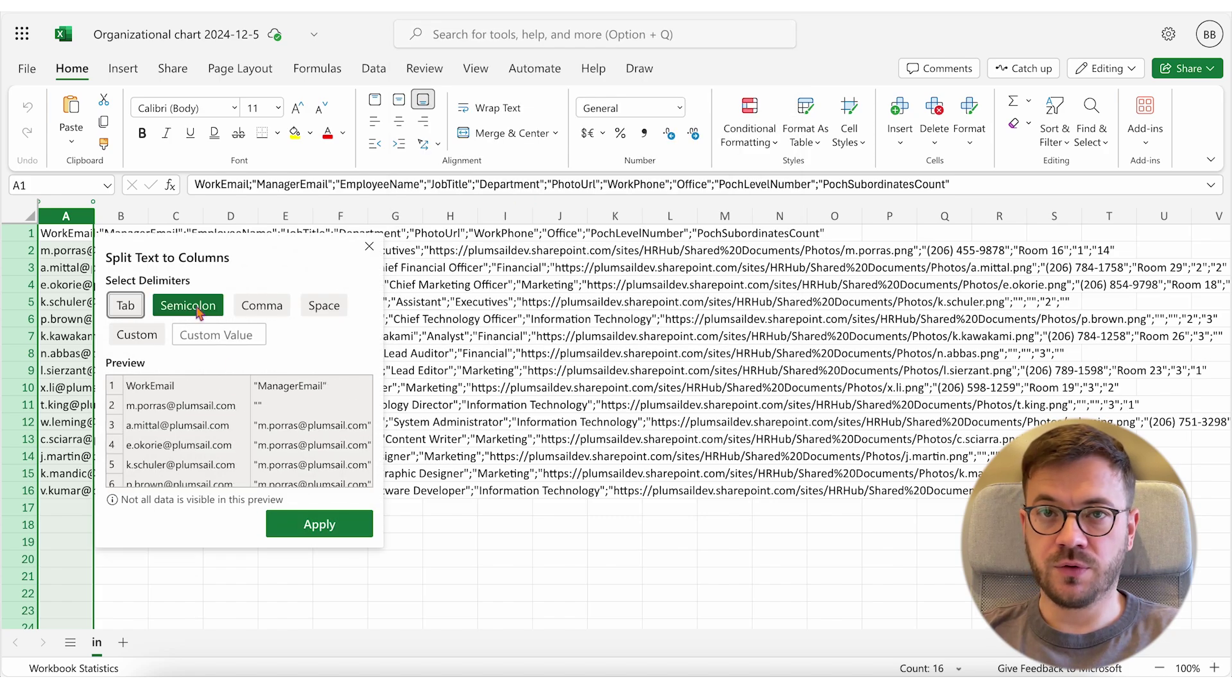
left_click(319, 525)
Fit all column widths to their contents and make the header row bold.
left_click(31, 217)
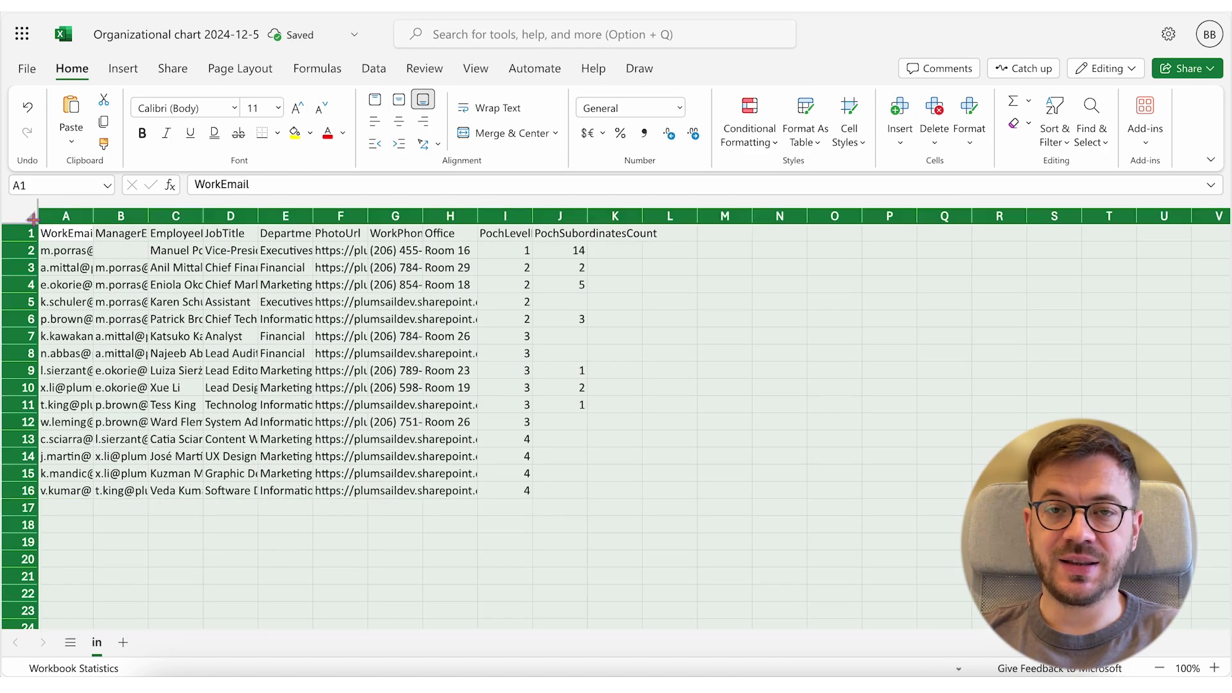
double_click(94, 217)
left_click(30, 233)
key("ctrl+b")
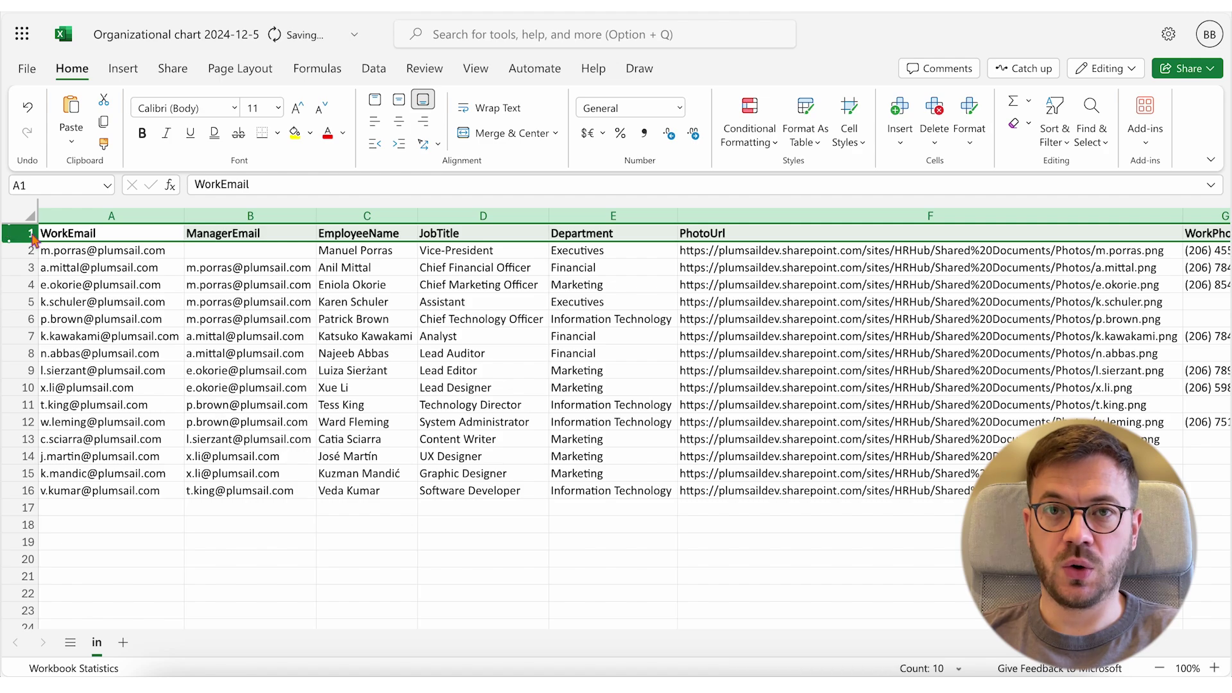
scroll(165, 331, "right", 2)
scroll(166, 331, "right", 4)
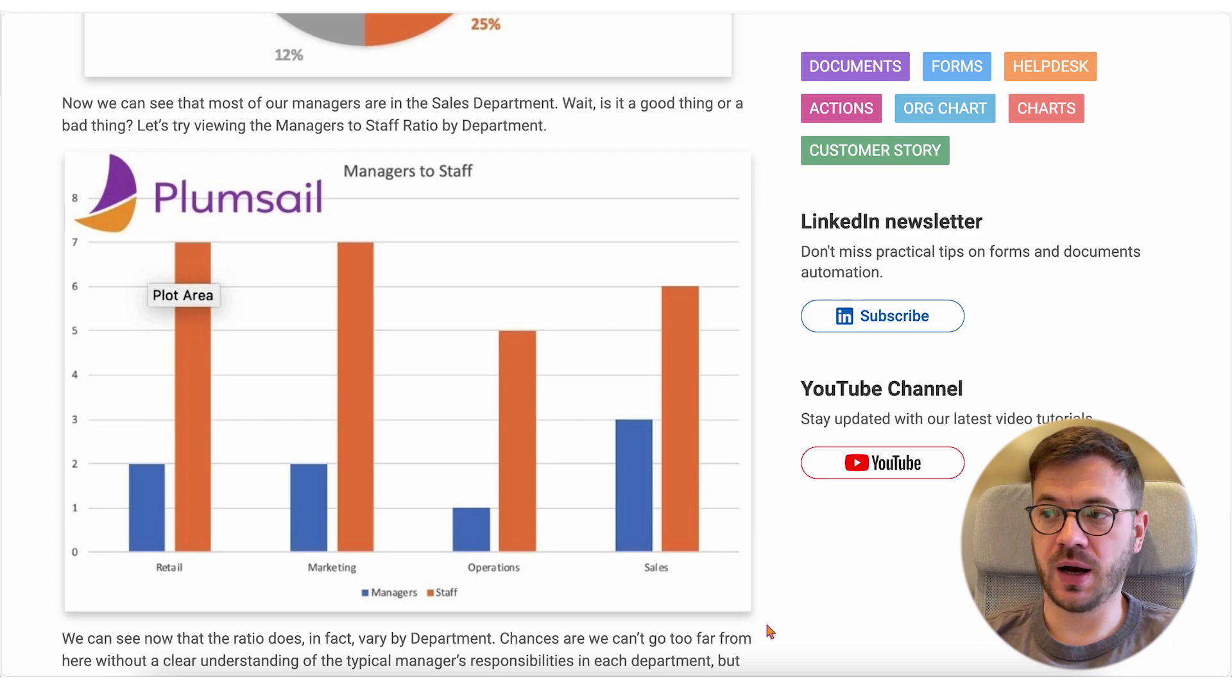
Review the Plumsail article on analysing managers by department with pivot charts, from the Managers to Staff chart back towards its beginning.
scroll(767, 626, "up", 5)
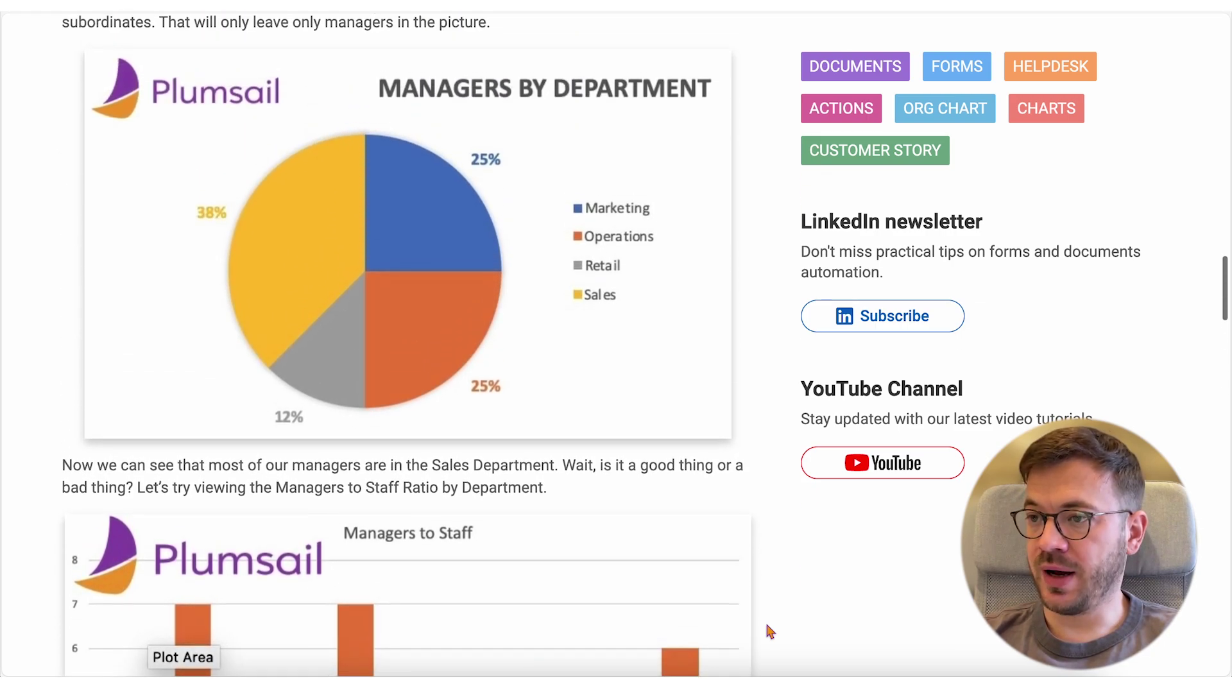
scroll(770, 632, "up", 8)
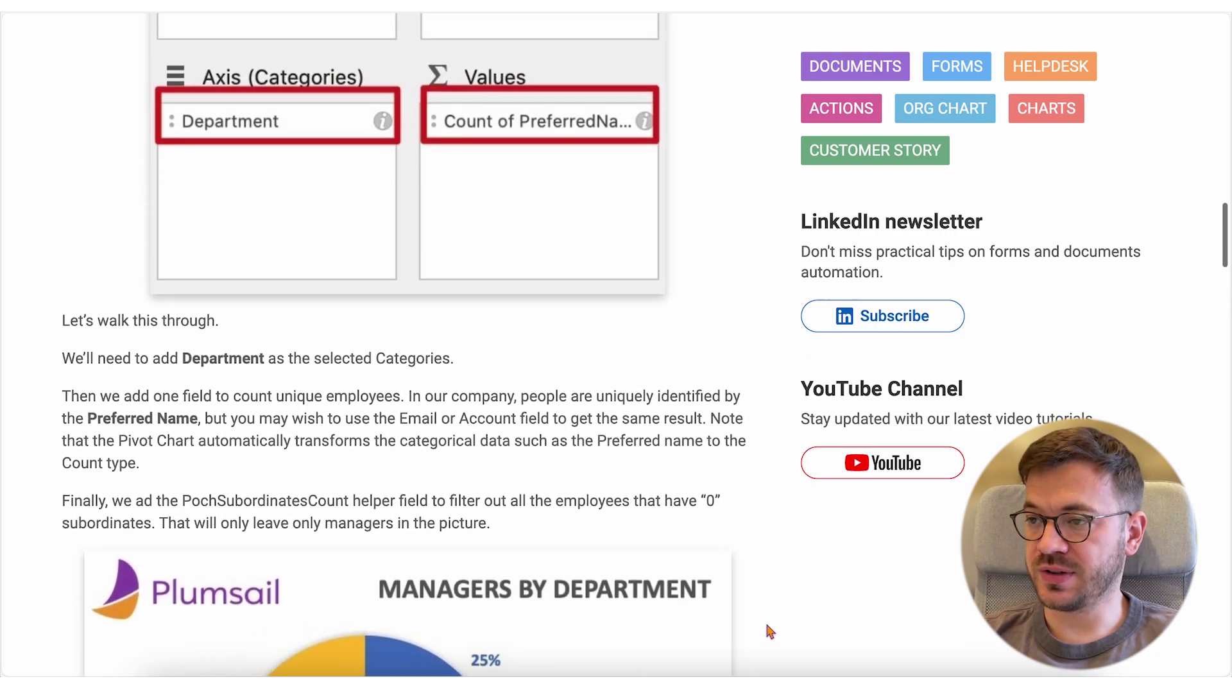
scroll(768, 627, "up", 14)
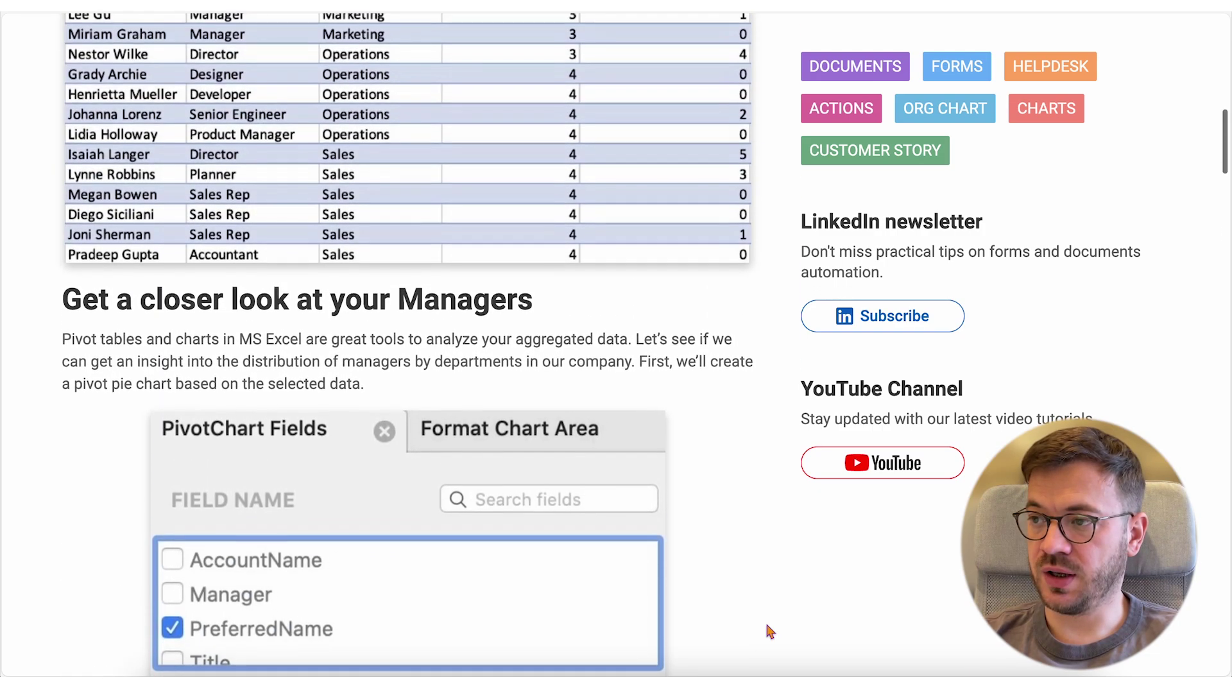
scroll(767, 627, "up", 12)
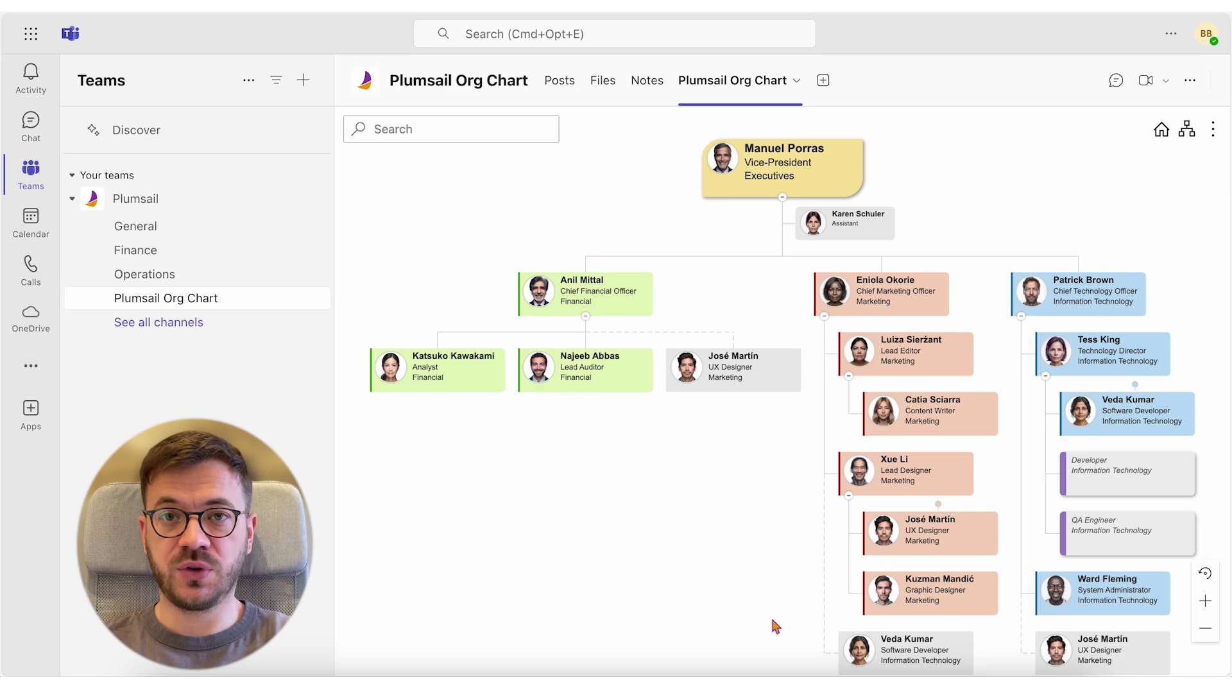
Print the currently visible org chart in PNG format, then download and open OrgChart.png.
left_click(1213, 129)
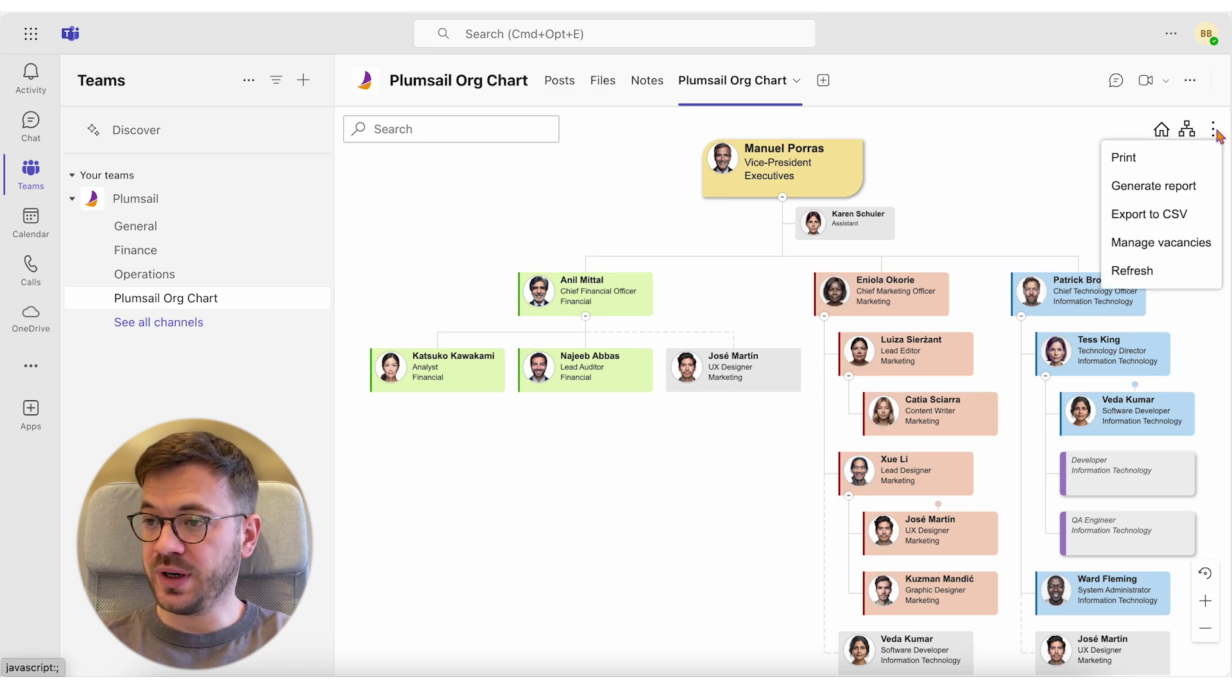
left_click(1146, 162)
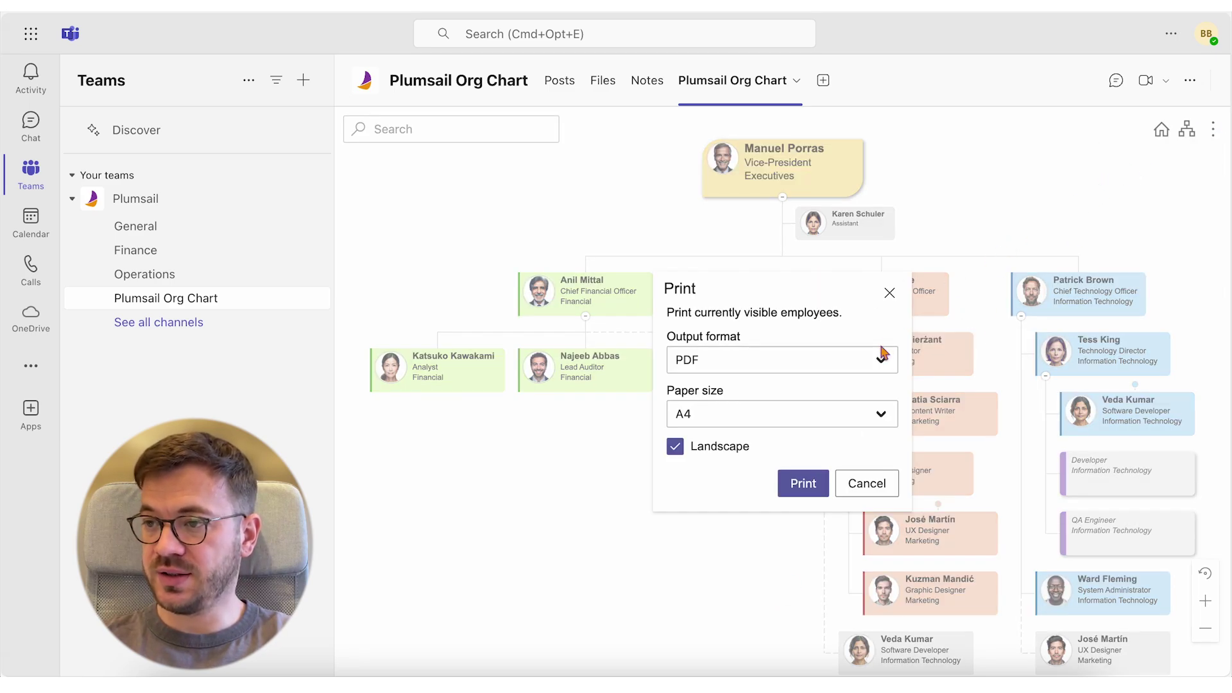
left_click(874, 364)
left_click(834, 380)
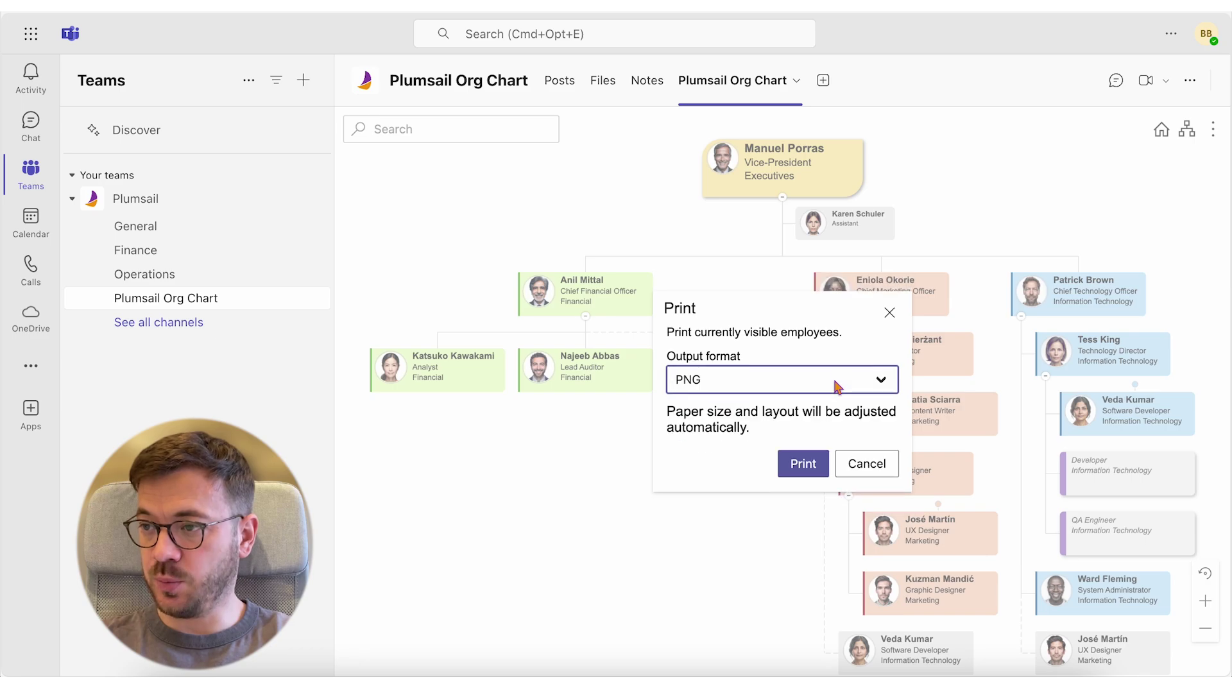
left_click(803, 462)
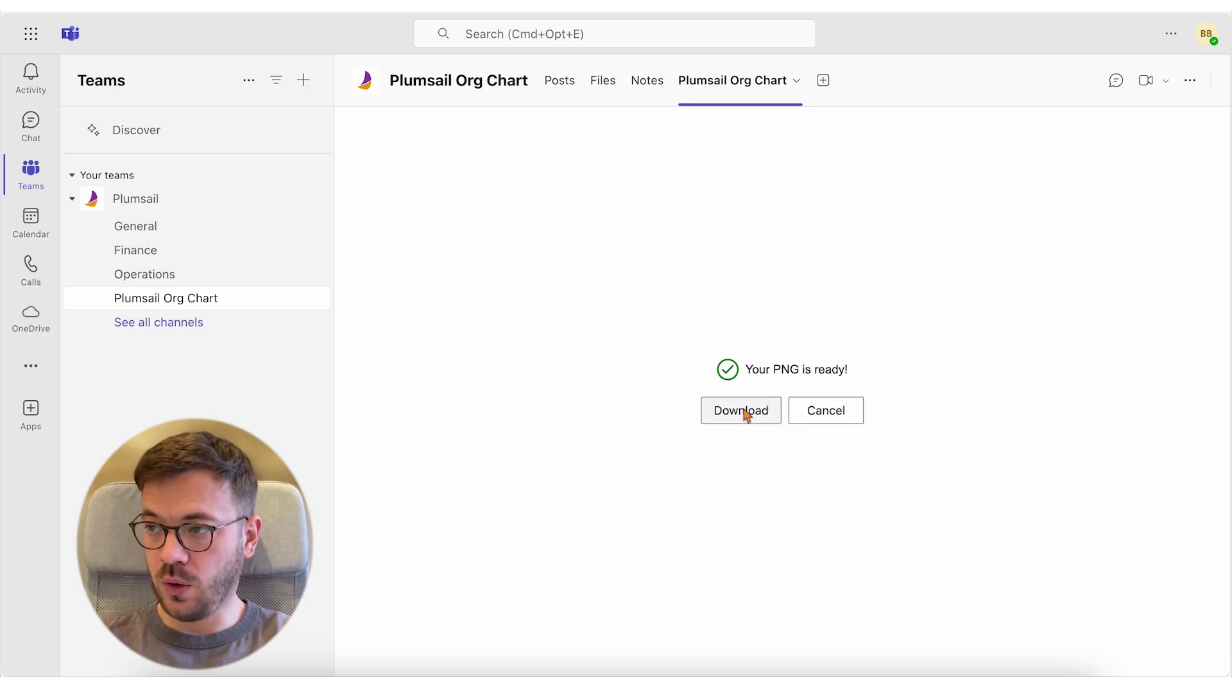
left_click(743, 413)
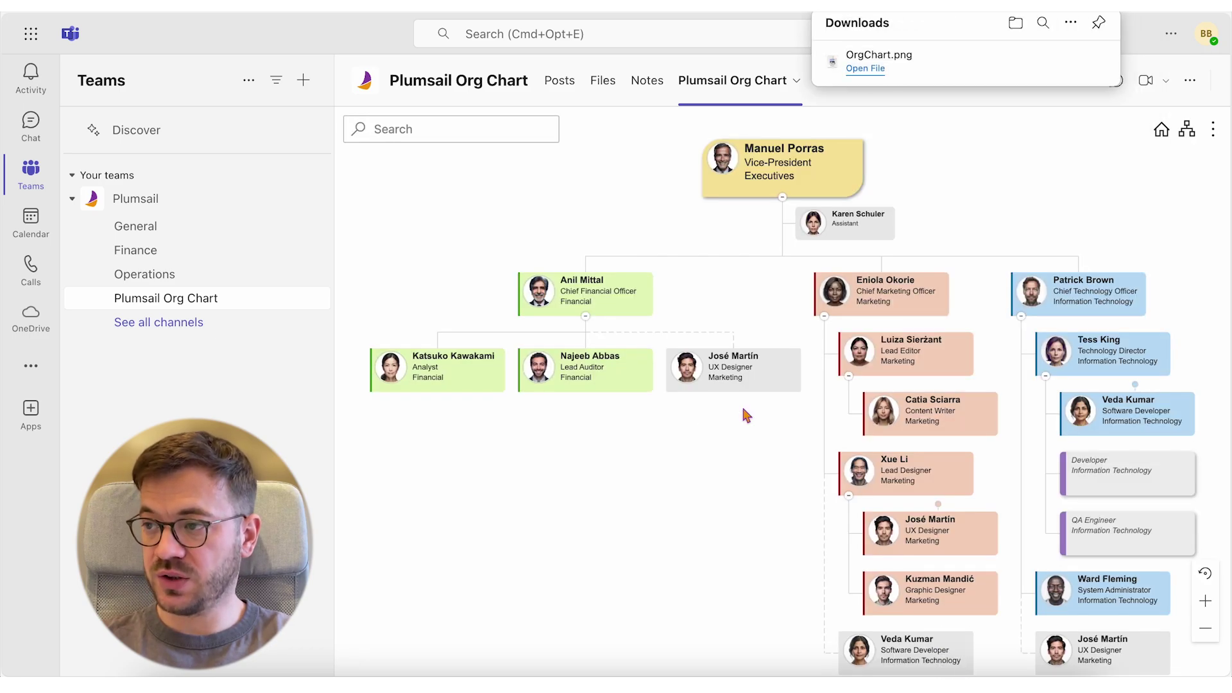
left_click(866, 68)
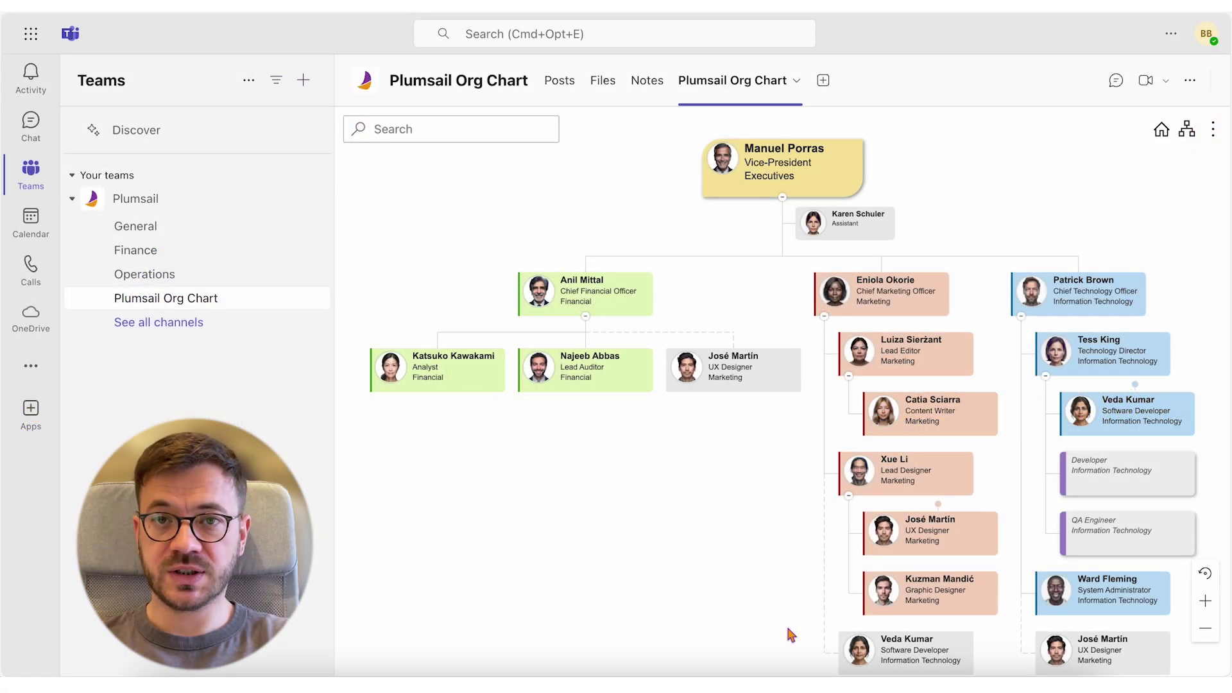
Print the full org chart as an A4 landscape PDF, then download and open OrgChart.pdf.
left_click(1213, 130)
left_click(1184, 154)
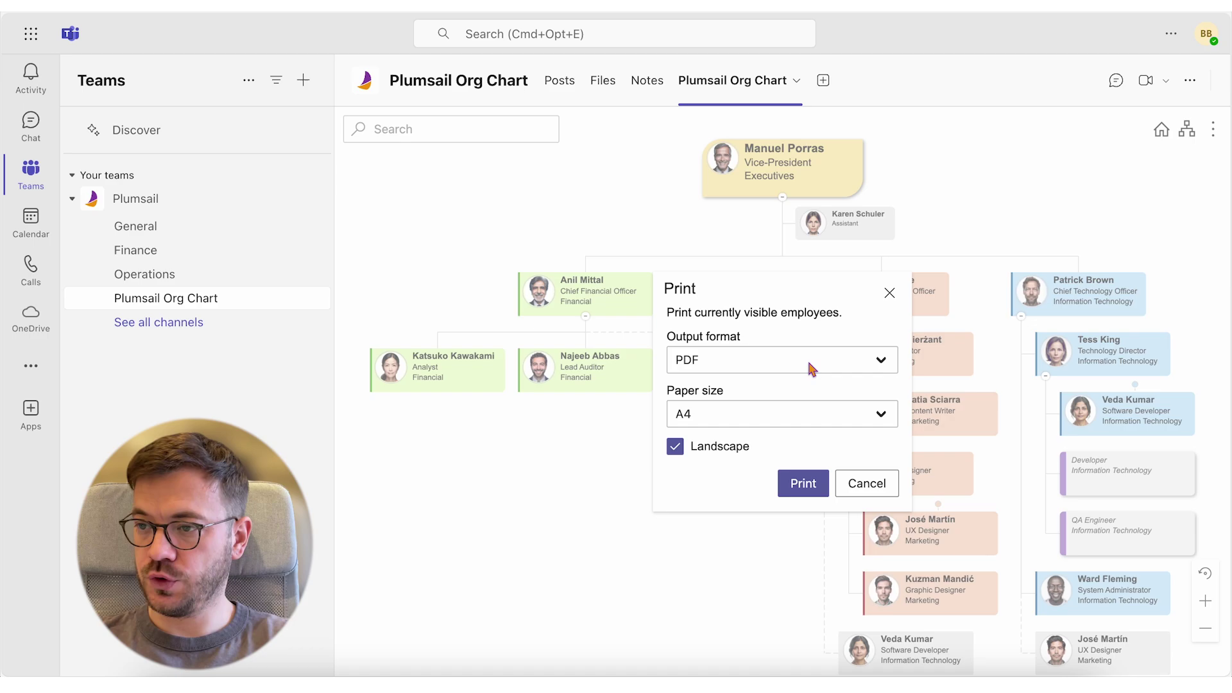
left_click(795, 485)
left_click(762, 415)
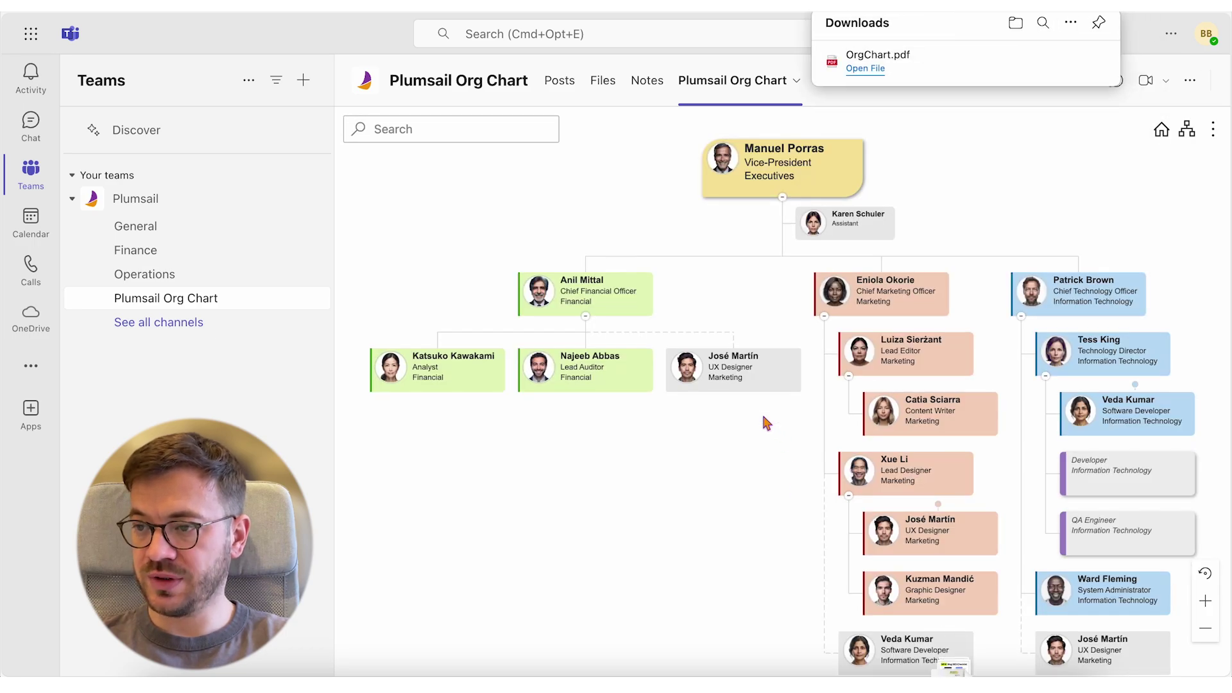
left_click(865, 68)
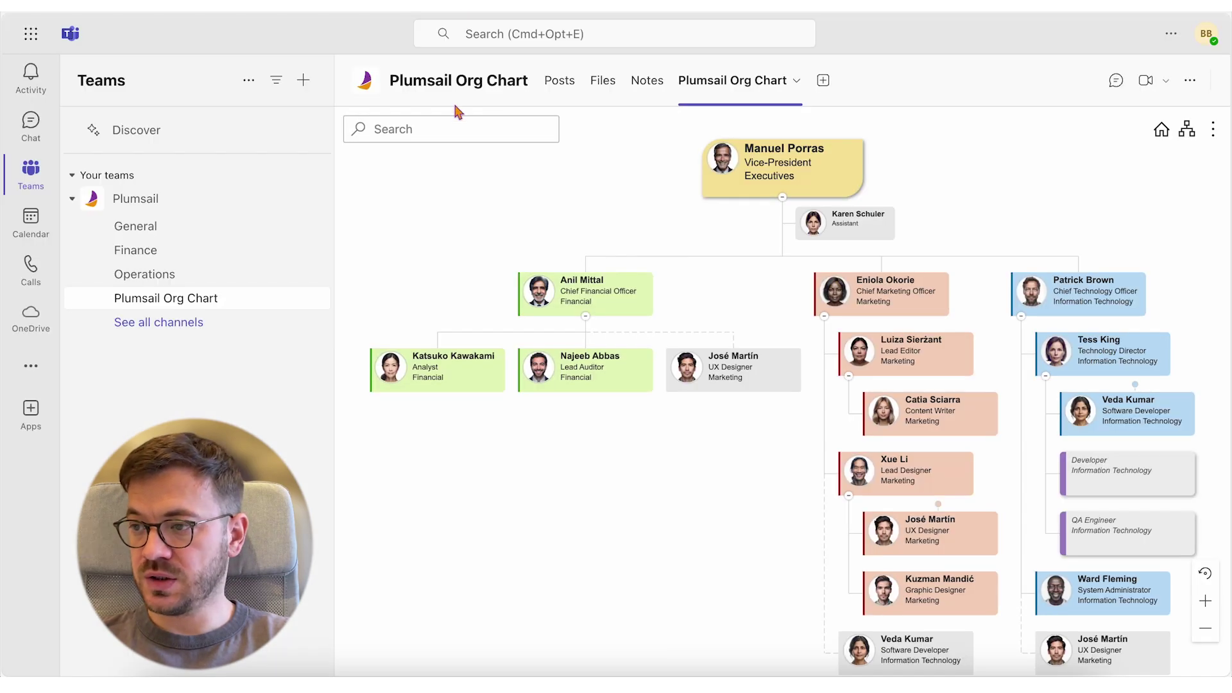
Search the org chart for the Chief Marketing Officer by first name and display that person's branch.
left_click(454, 131)
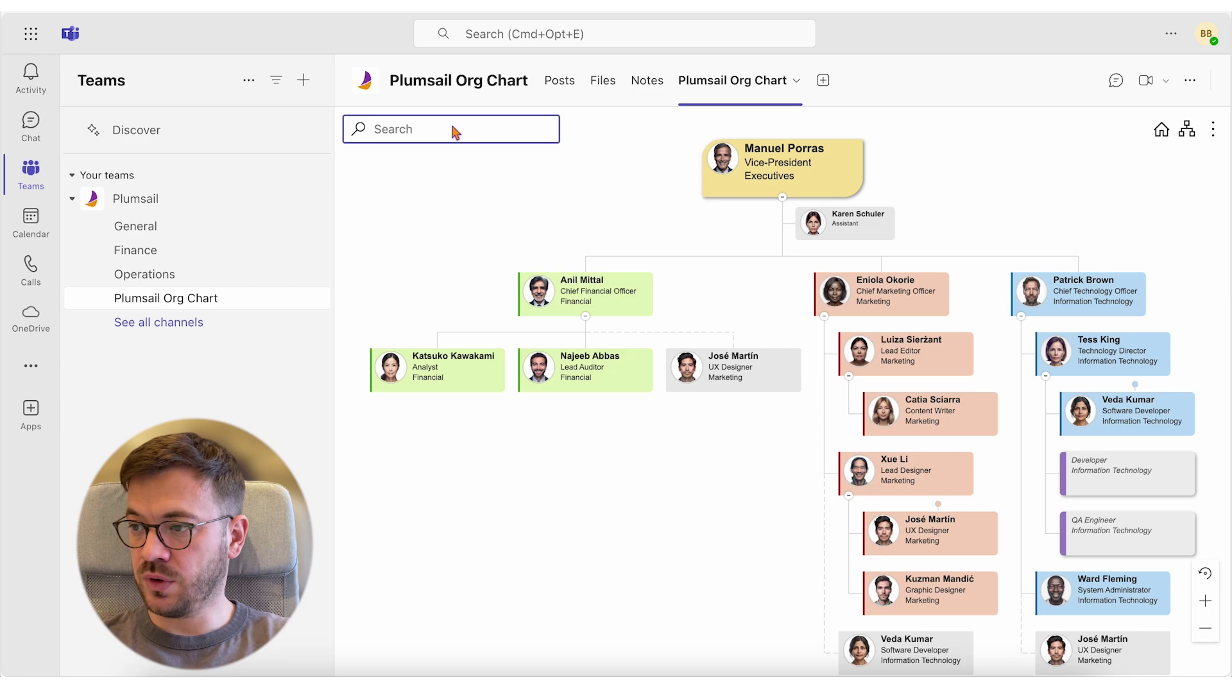
type("eniola")
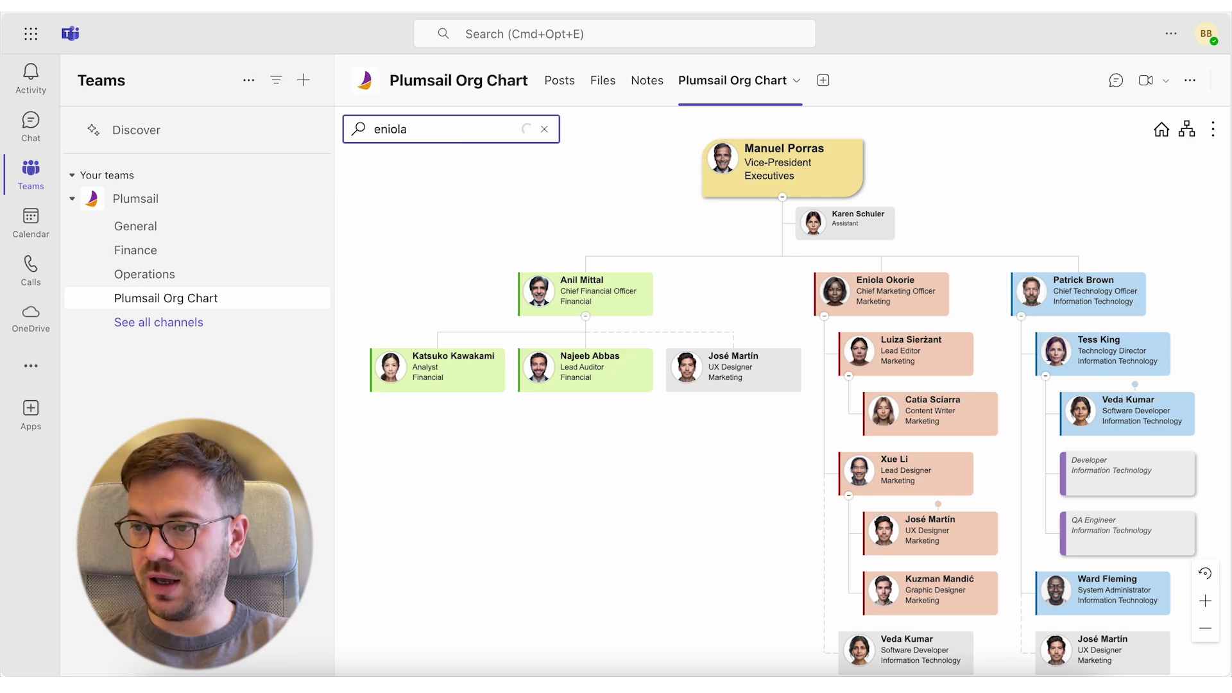
left_click(449, 162)
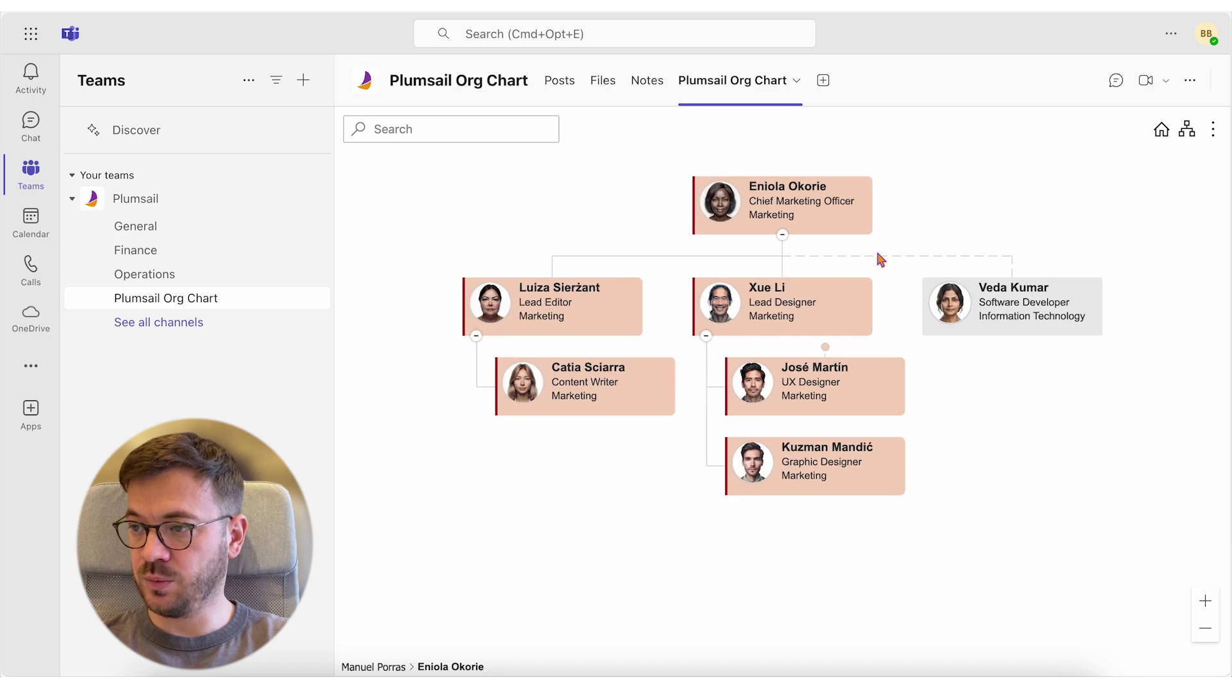
Print the Chief Marketing Officer's branch as an A4 landscape PDF, then download and open OrgChart (1).pdf.
left_click(1212, 128)
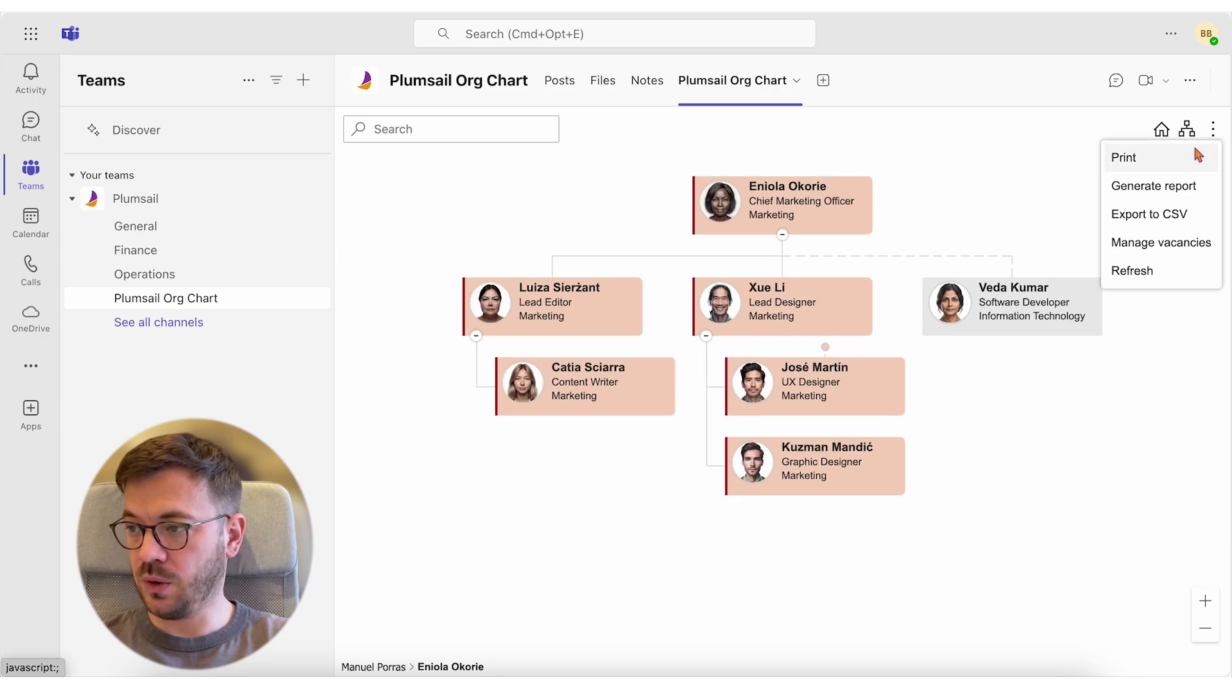
left_click(1196, 154)
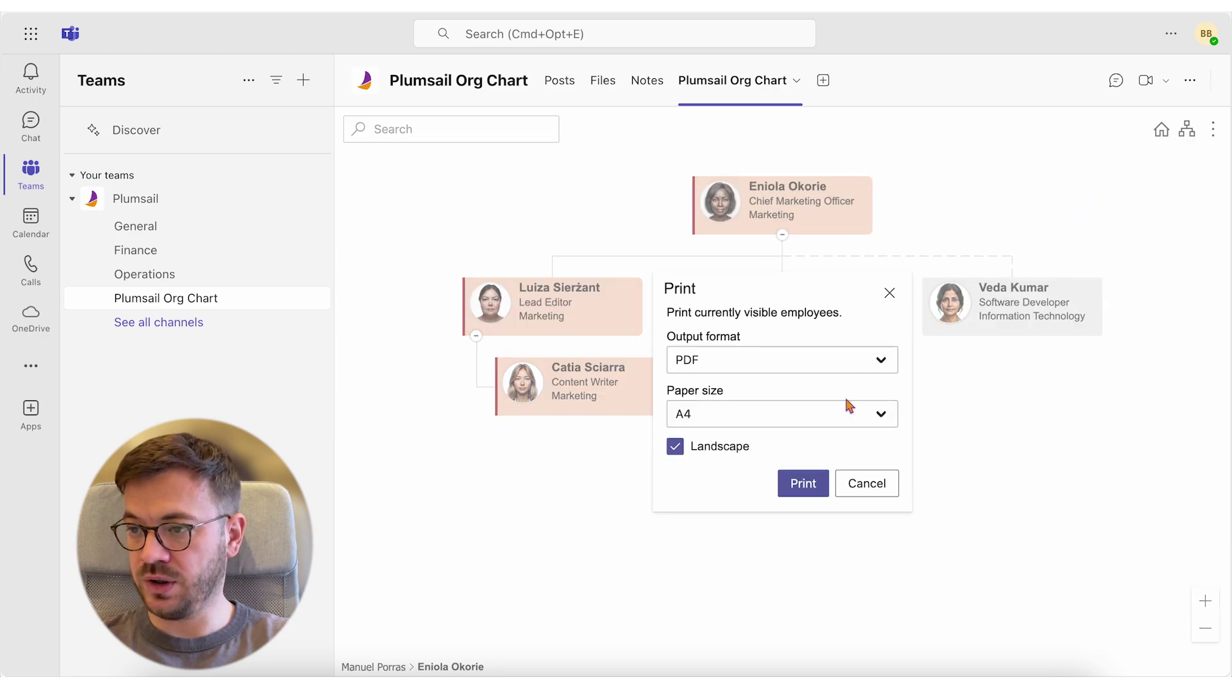
left_click(811, 481)
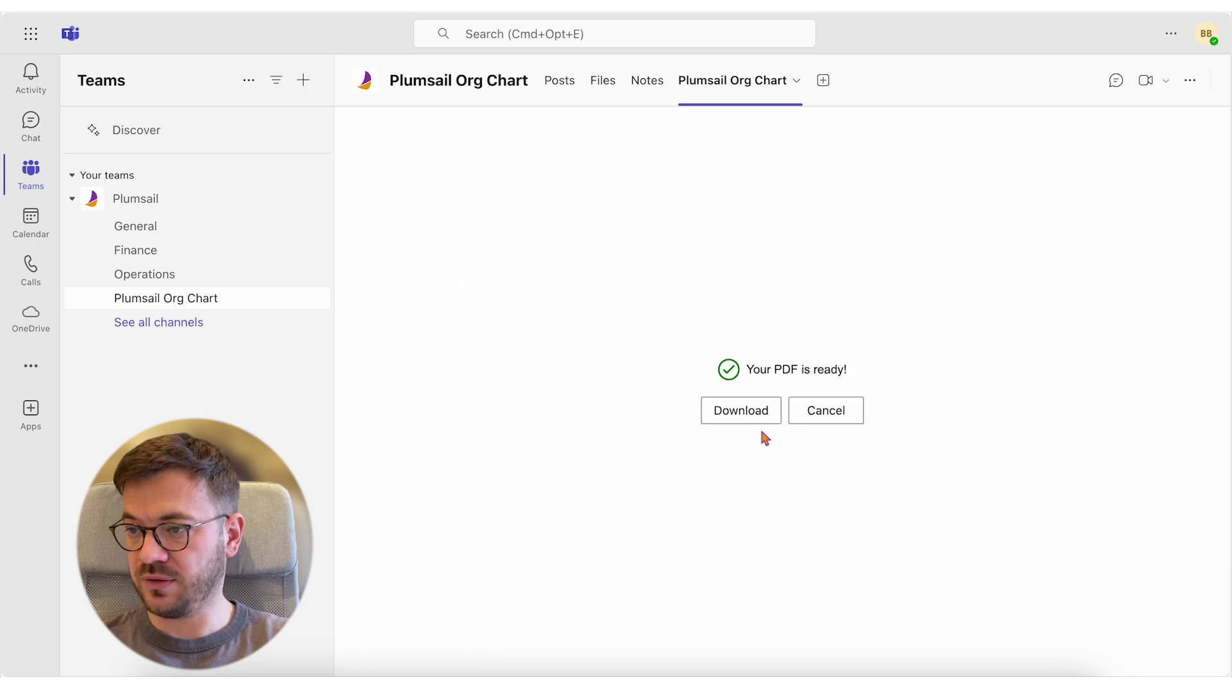
left_click(746, 416)
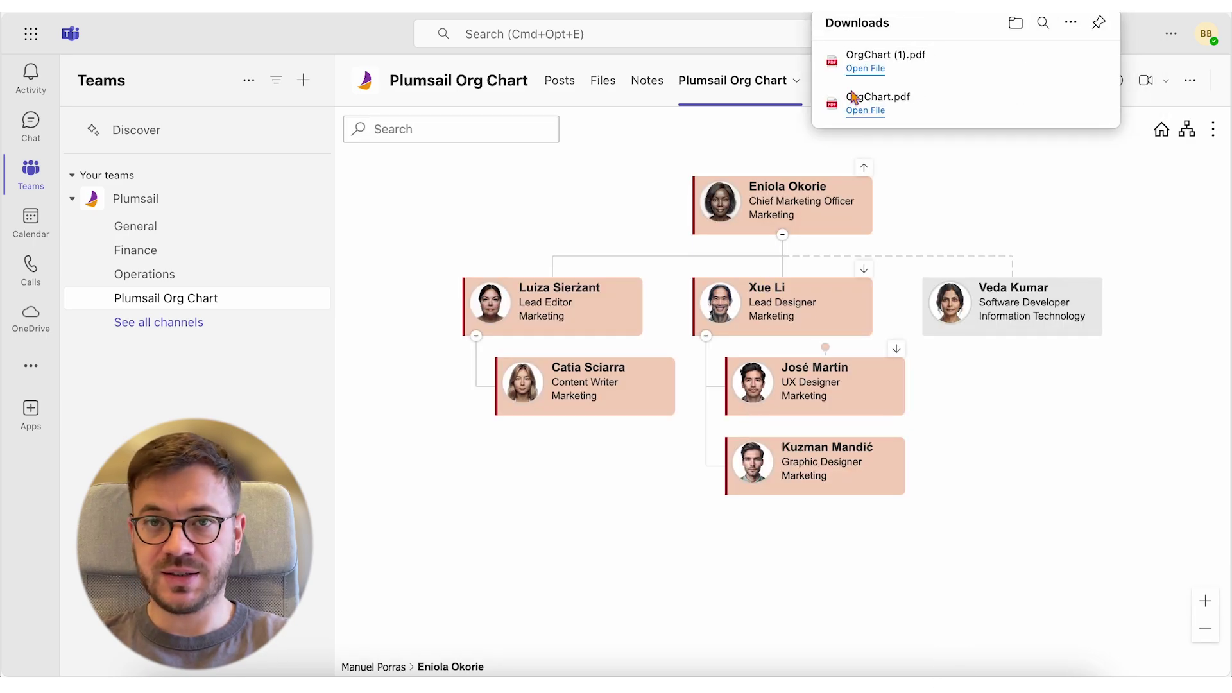
left_click(865, 68)
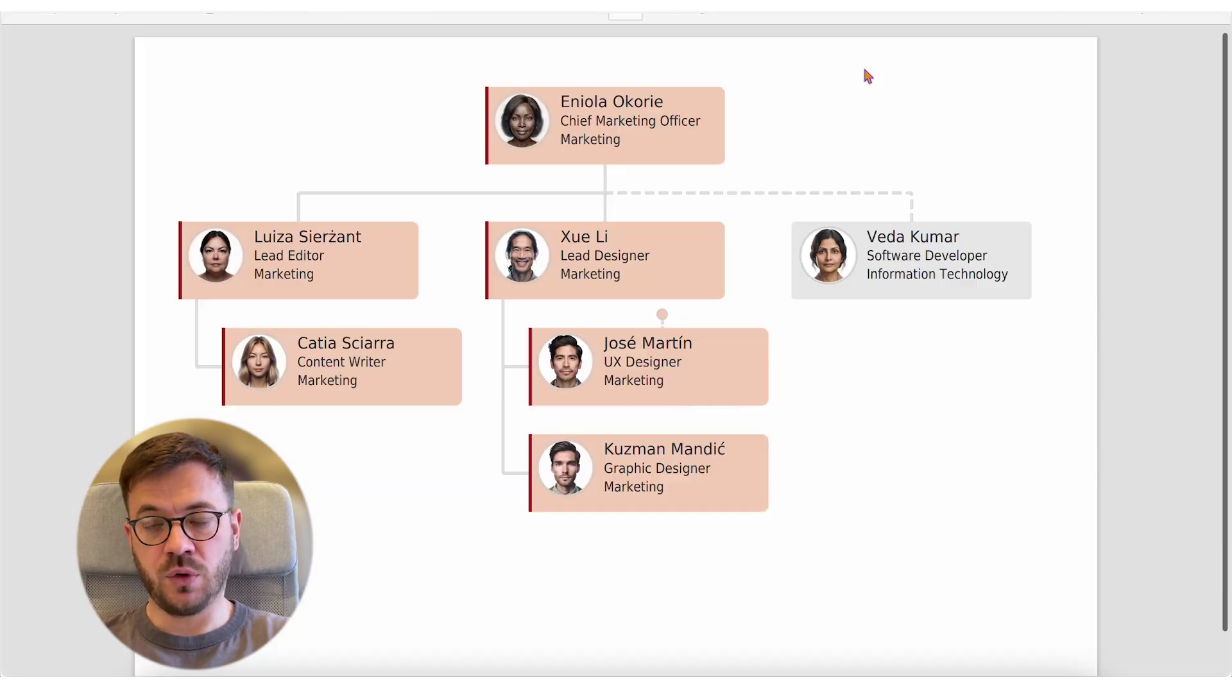
scroll(921, 205, "up", 1)
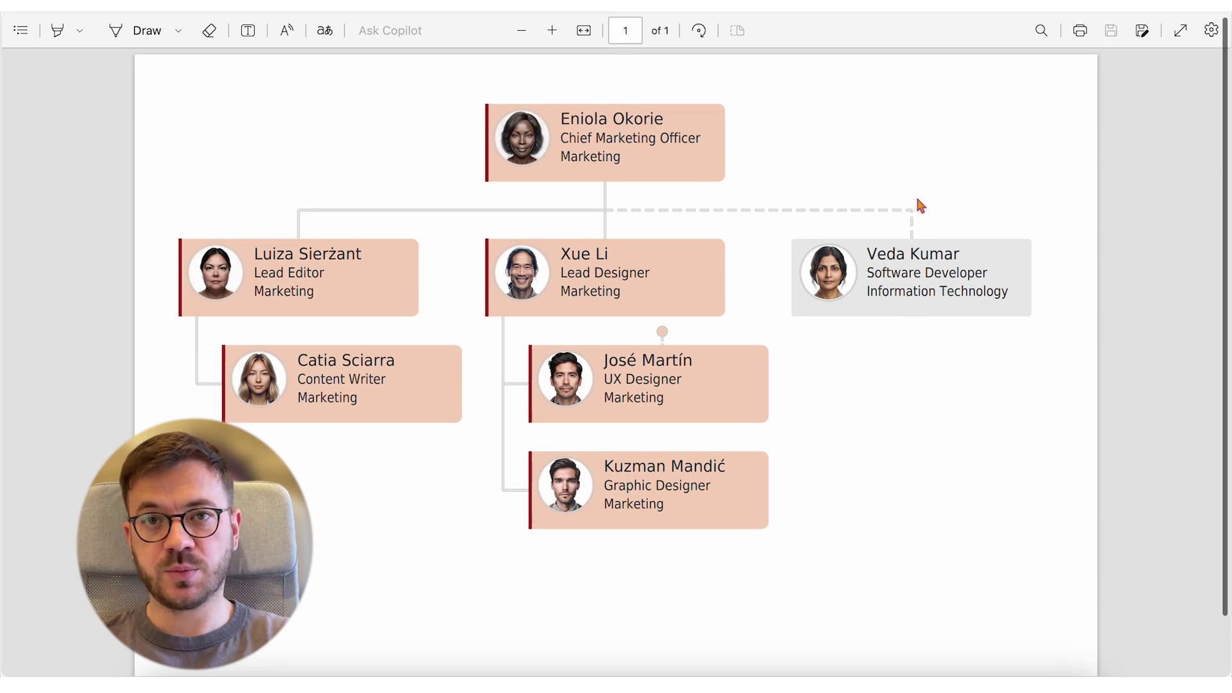